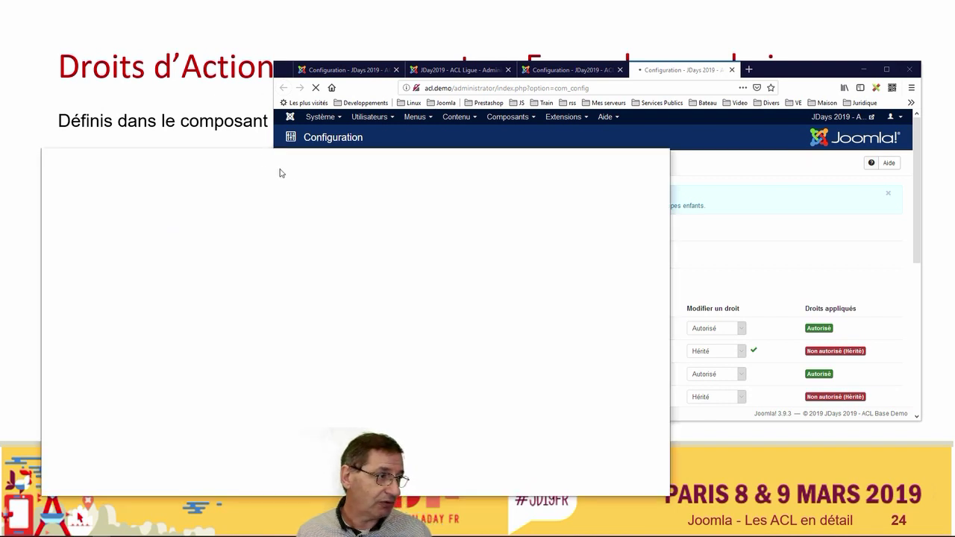
Open acl.demo/administrator/index.php in the second browser and try to log in as gestionnaire with the saved password.
left_click(318, 177)
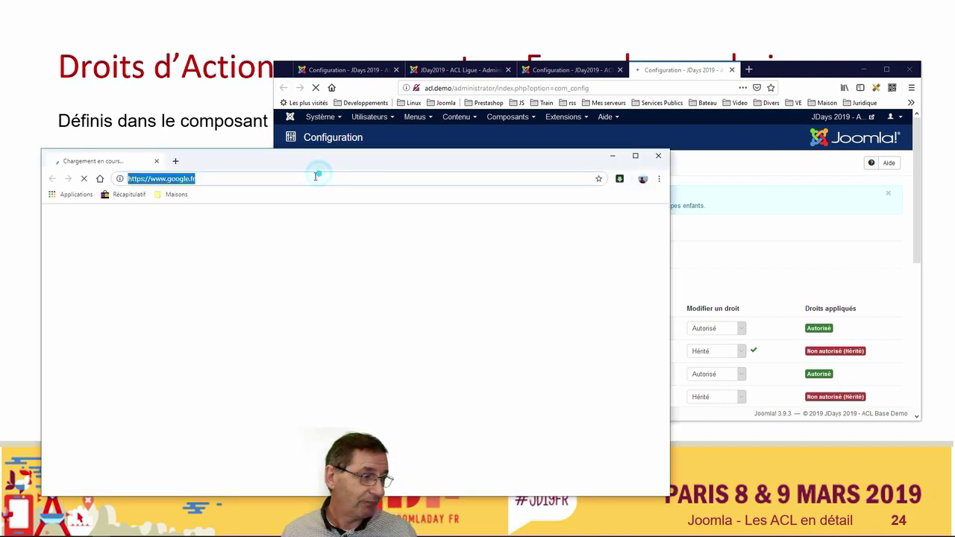
type("acl.demo/administrator/index.php")
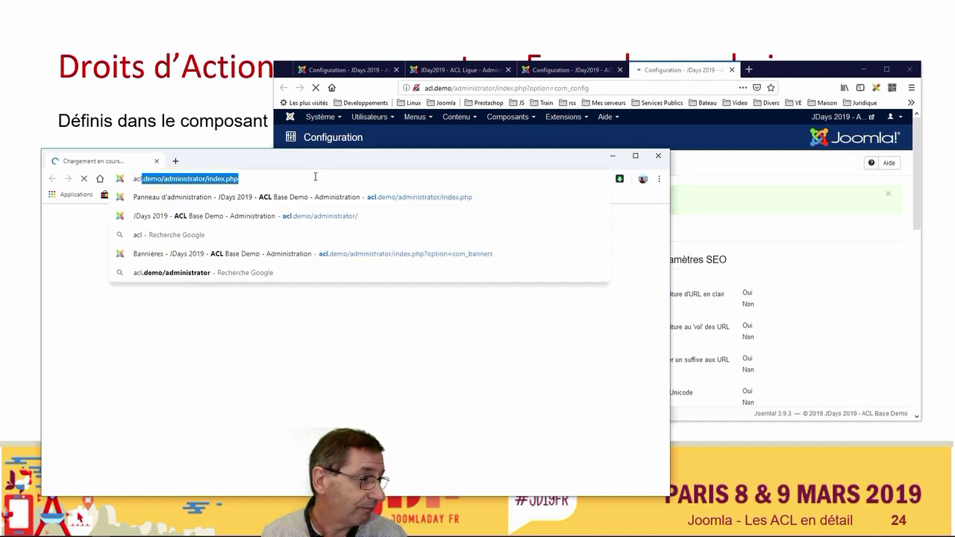
key("Right")
key("Return")
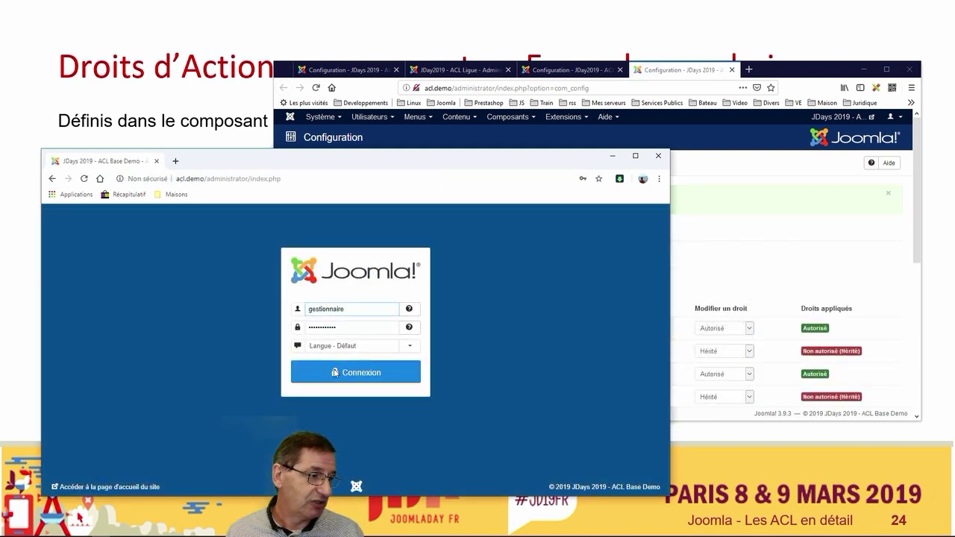
left_click(334, 372)
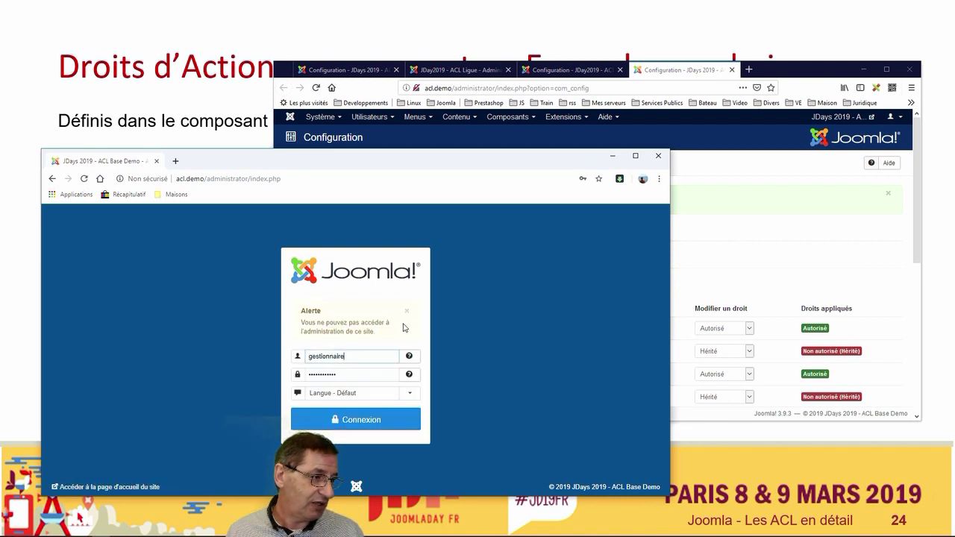
left_click_drag(393, 334, 296, 323)
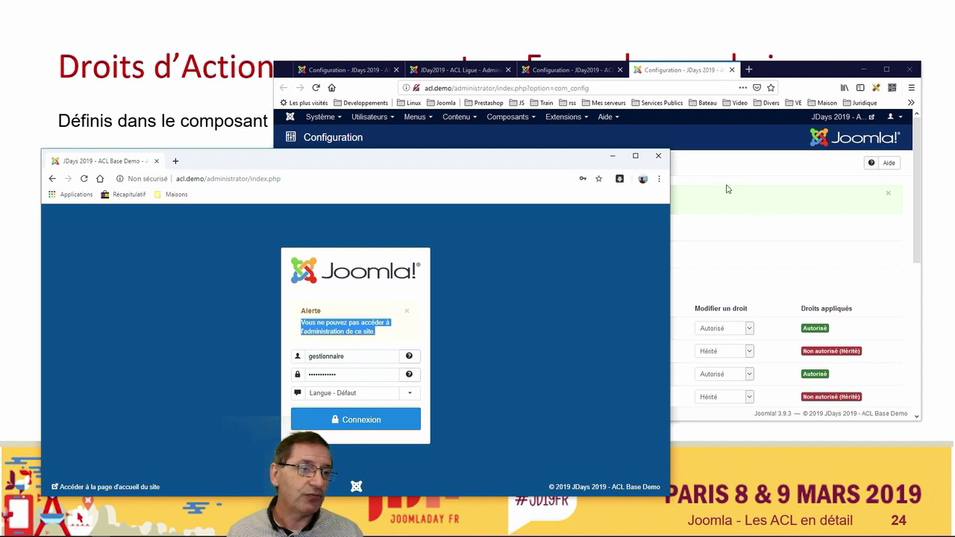
In the global configuration, set Connexion à l'administration to Autorisé for the Gestionnaire group and save.
left_click(770, 182)
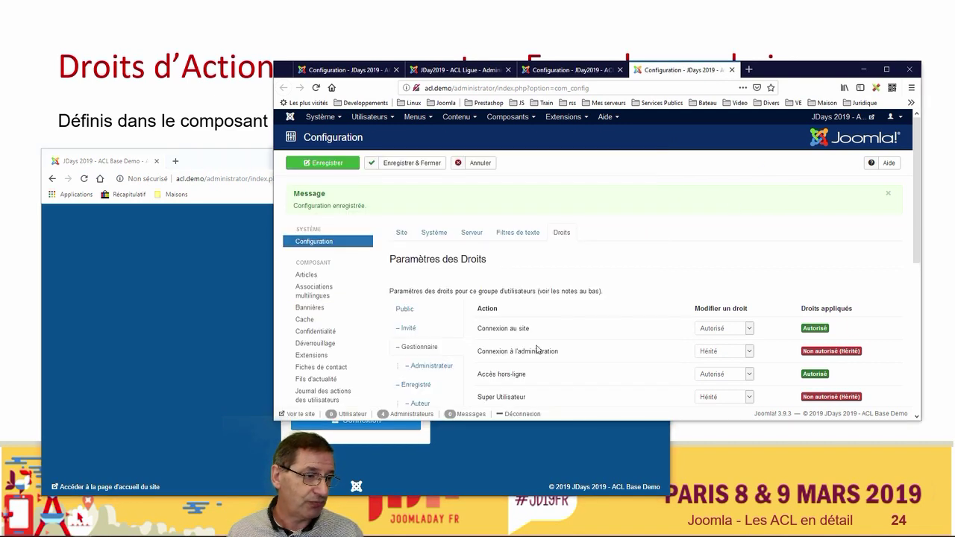
left_click(749, 353)
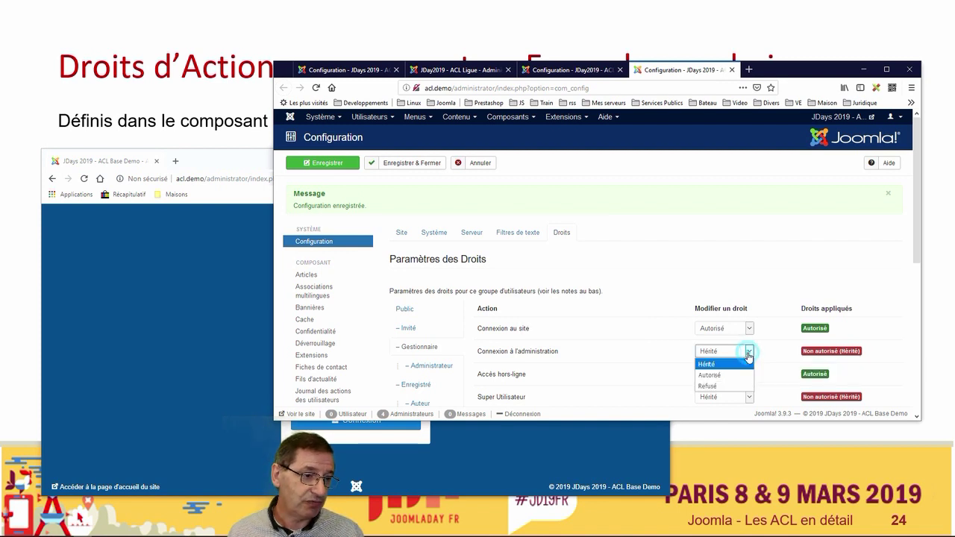
left_click(708, 376)
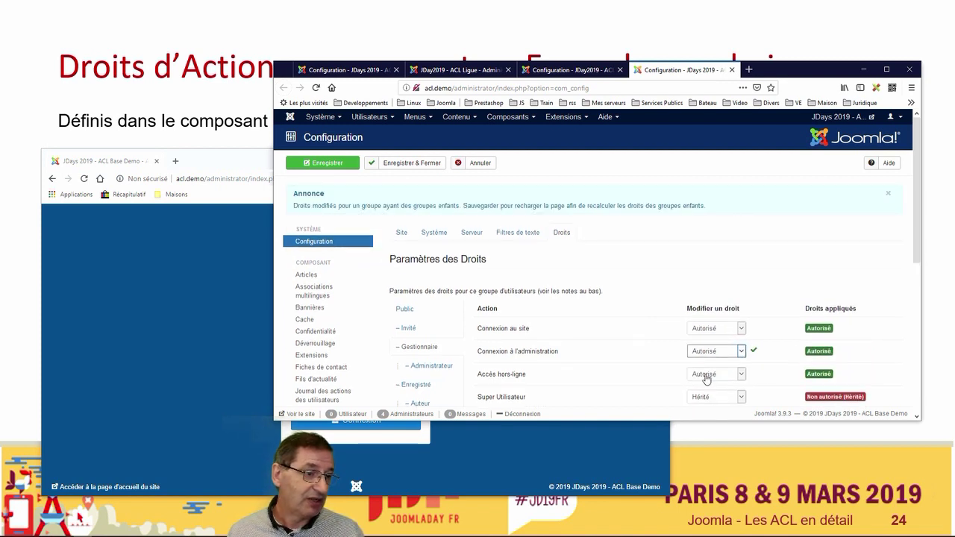
left_click(332, 163)
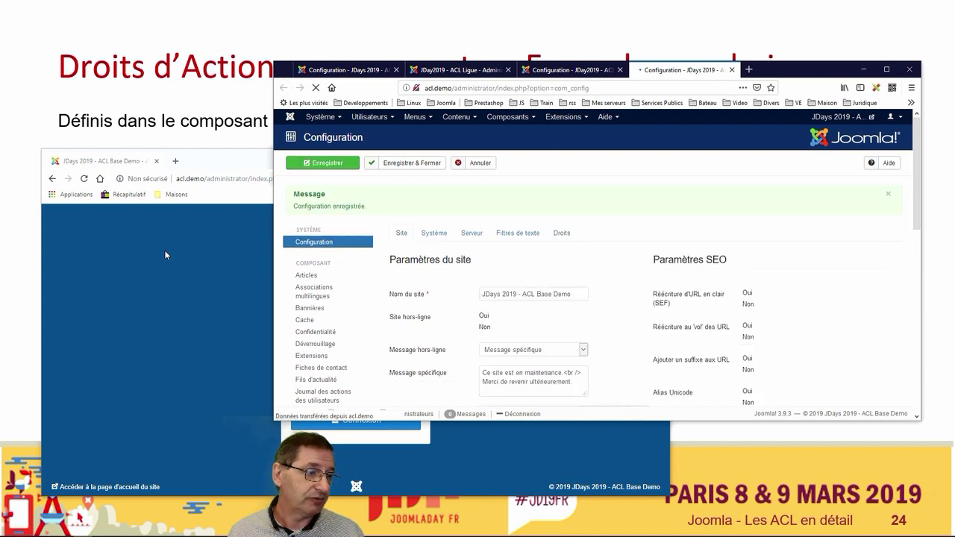
Log in to the administration as gestionnaire in the second browser and move the configuration window slightly higher.
left_click(165, 254)
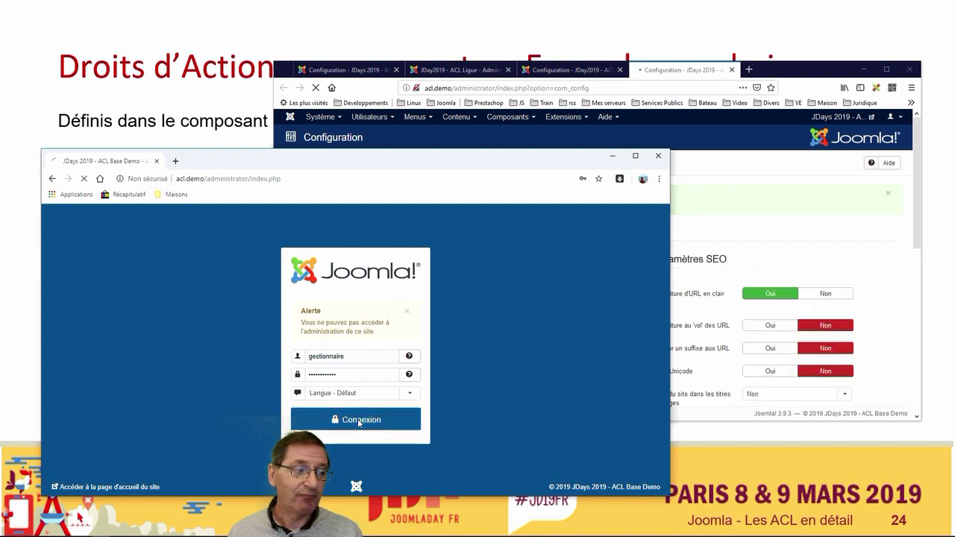
left_click(359, 421)
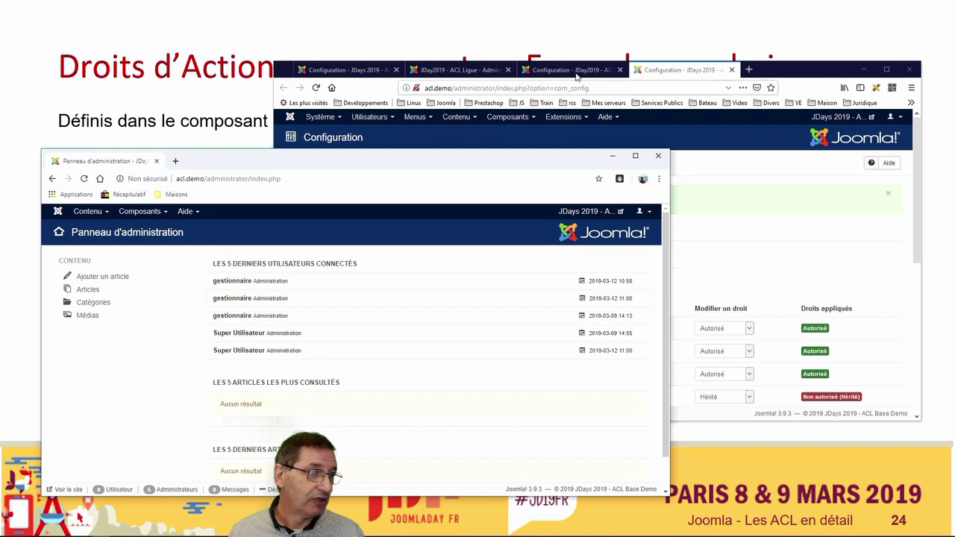
left_click_drag(787, 74, 789, 49)
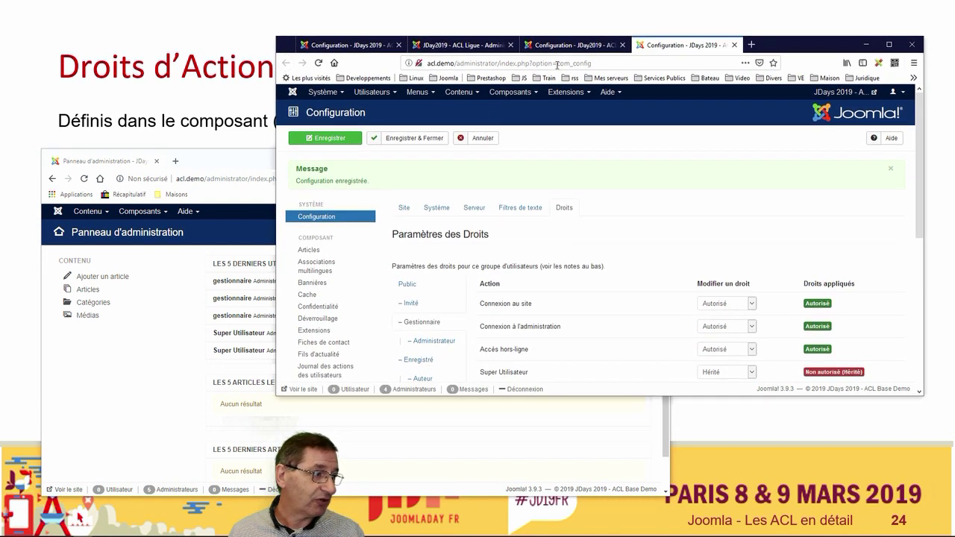
left_click(116, 165)
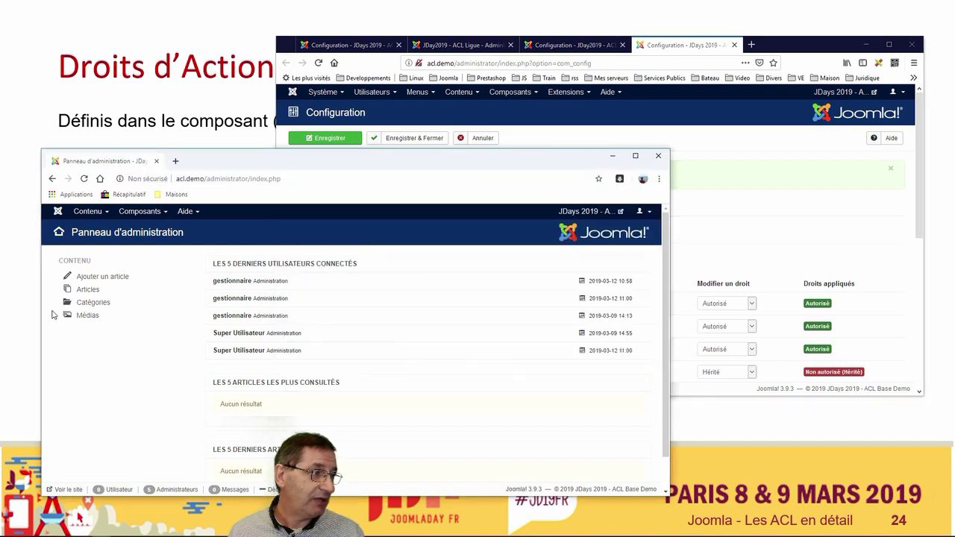
Compare the Gestionnaire group's global rights with the Contenu, Composants and Aide entries offered in the gestionnaire session.
left_click(683, 48)
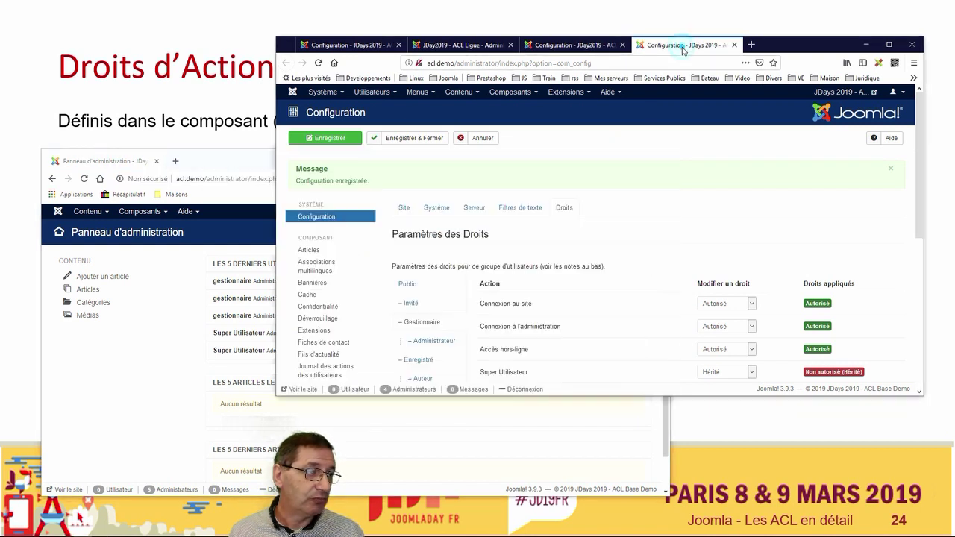
scroll(666, 286, "down", 3)
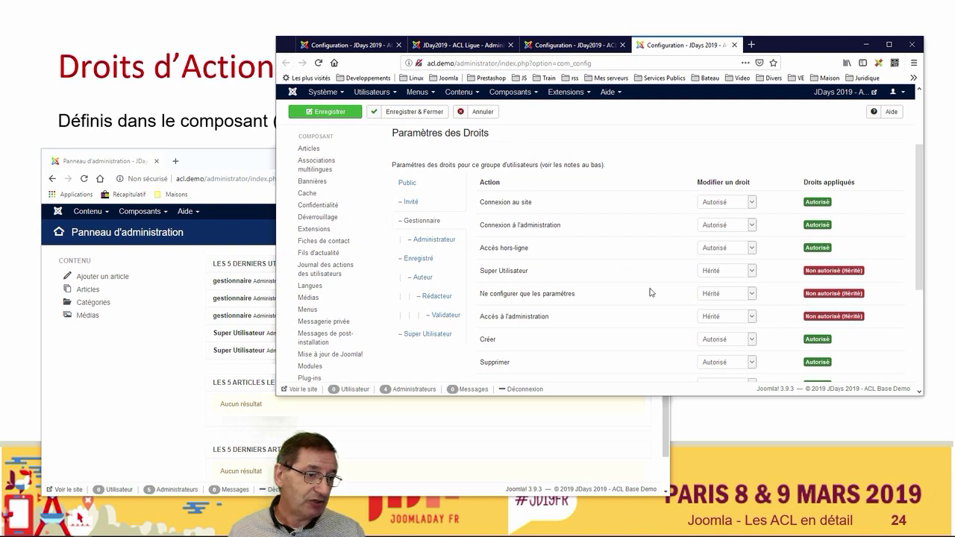
mouse_move(507, 322)
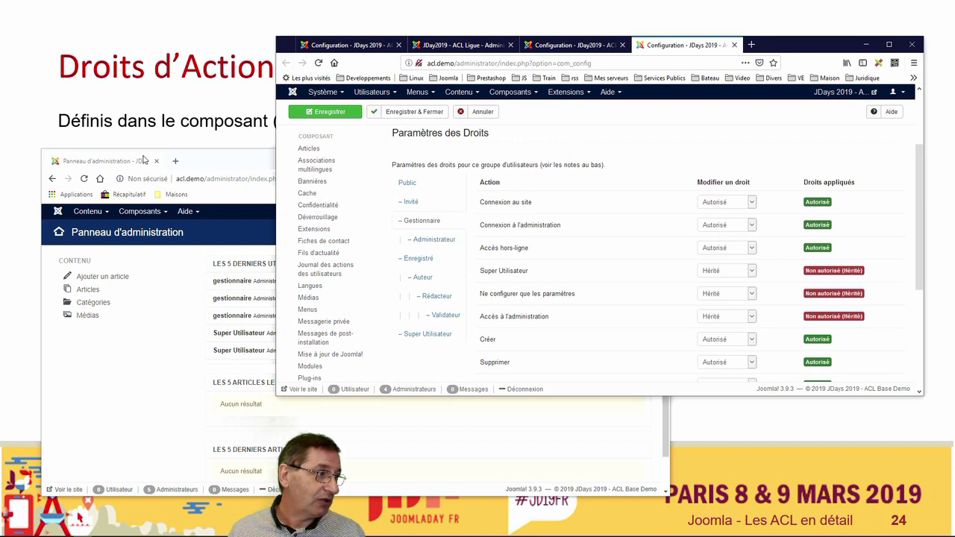
left_click(123, 162)
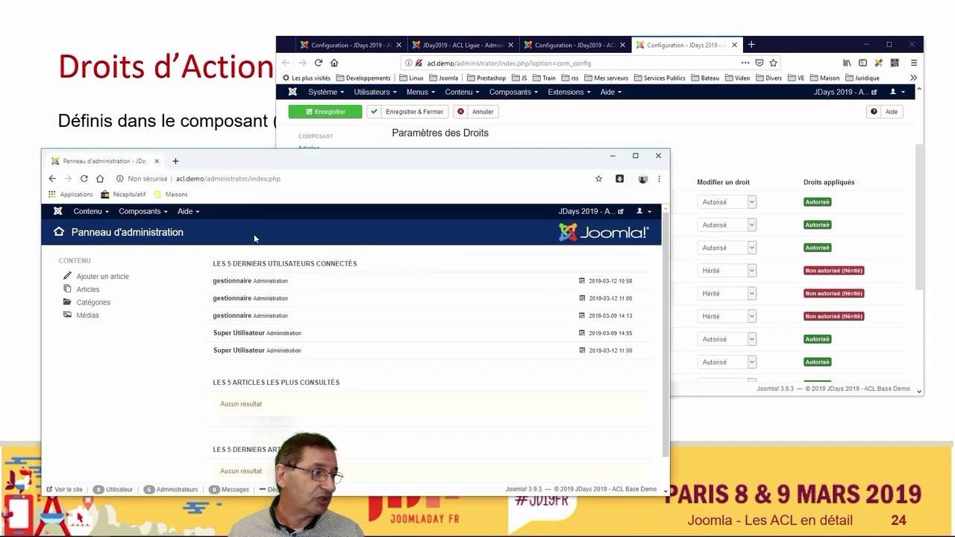
left_click(145, 214)
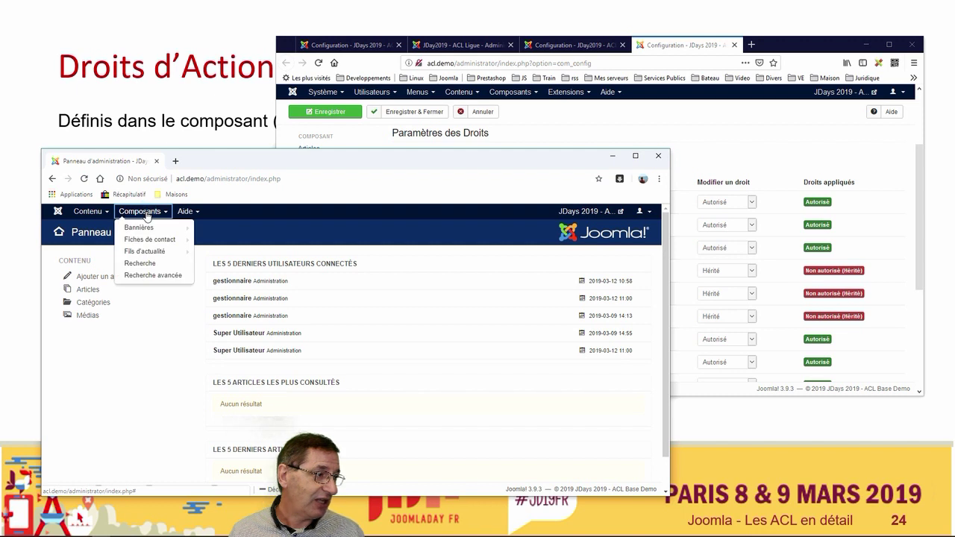
mouse_move(157, 254)
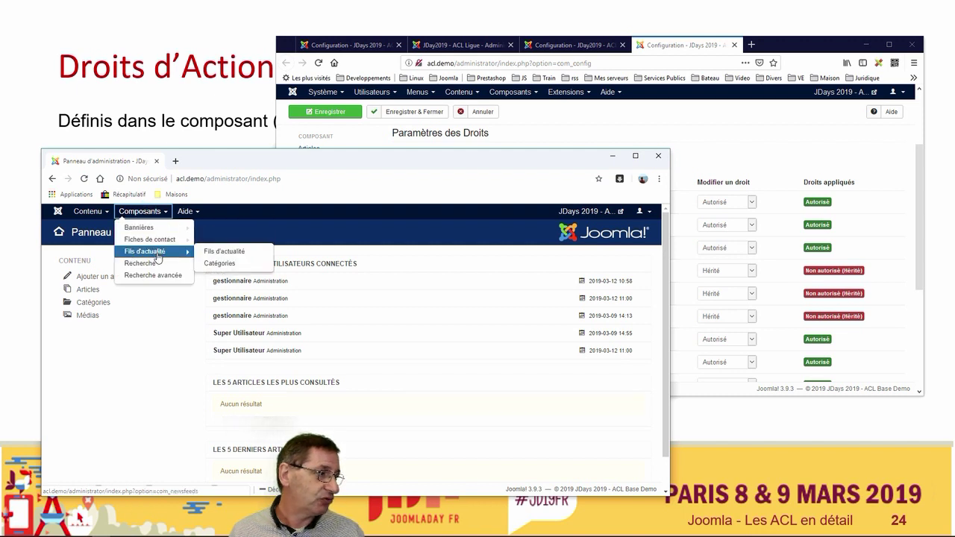
left_click(88, 212)
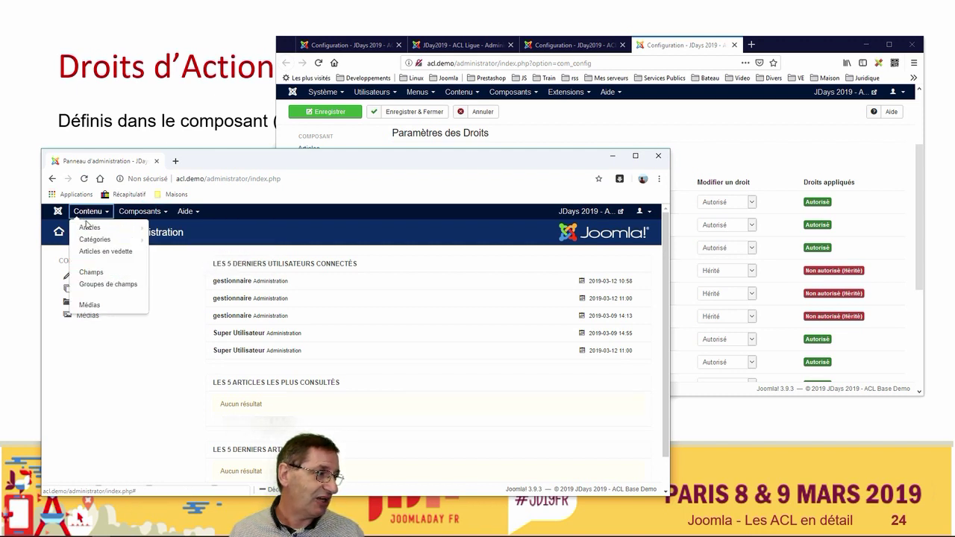
left_click(146, 212)
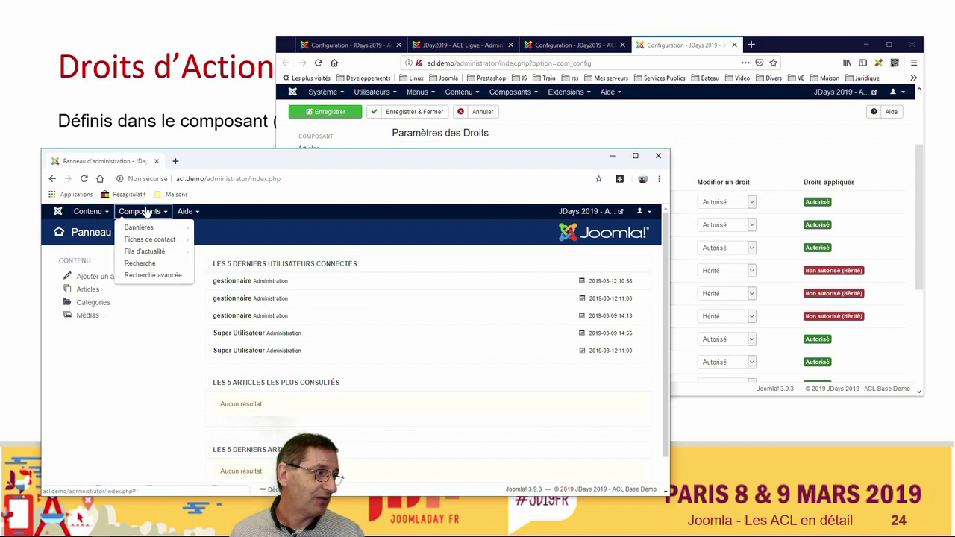
left_click(185, 212)
In the super user's browser window, leave the global configuration and open the Bannières component's parameters.
left_click(690, 46)
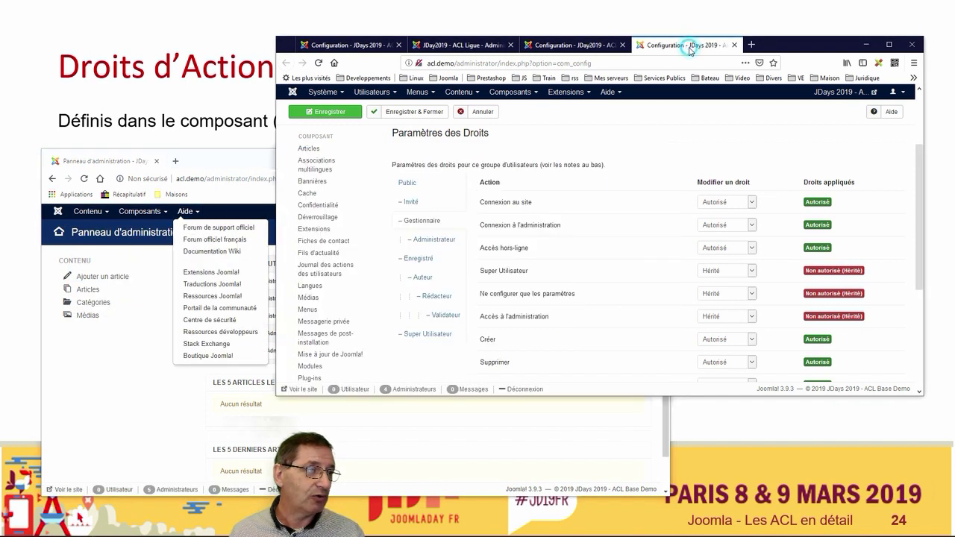
left_click(482, 113)
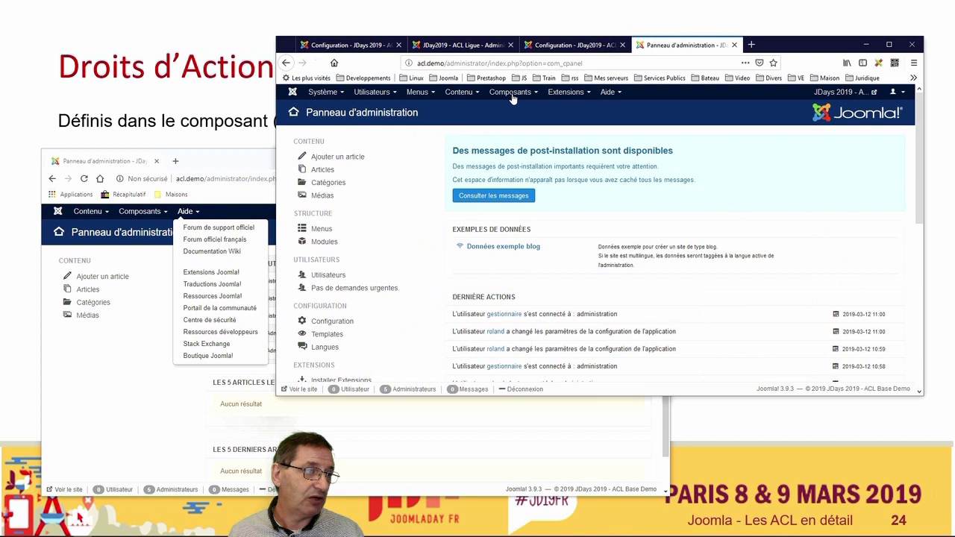
left_click(513, 95)
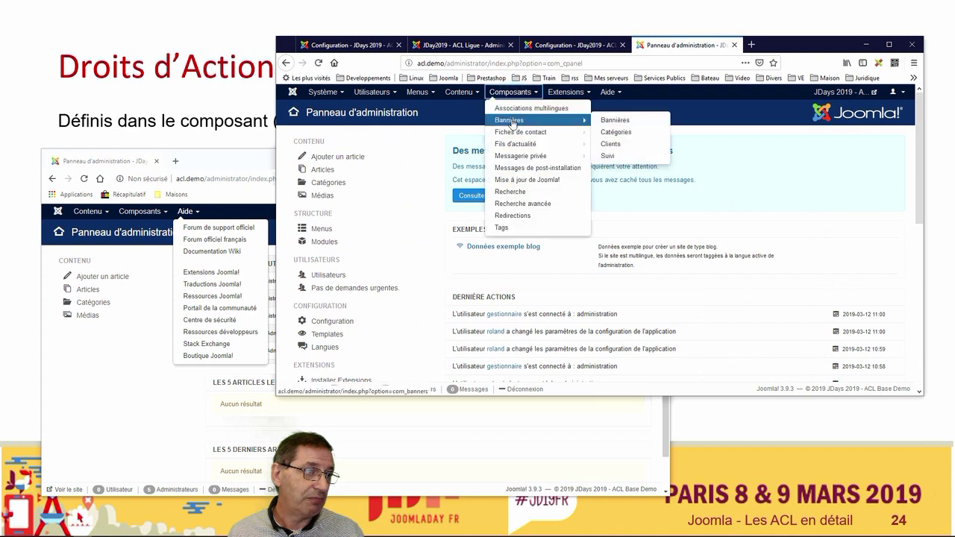
left_click(512, 121)
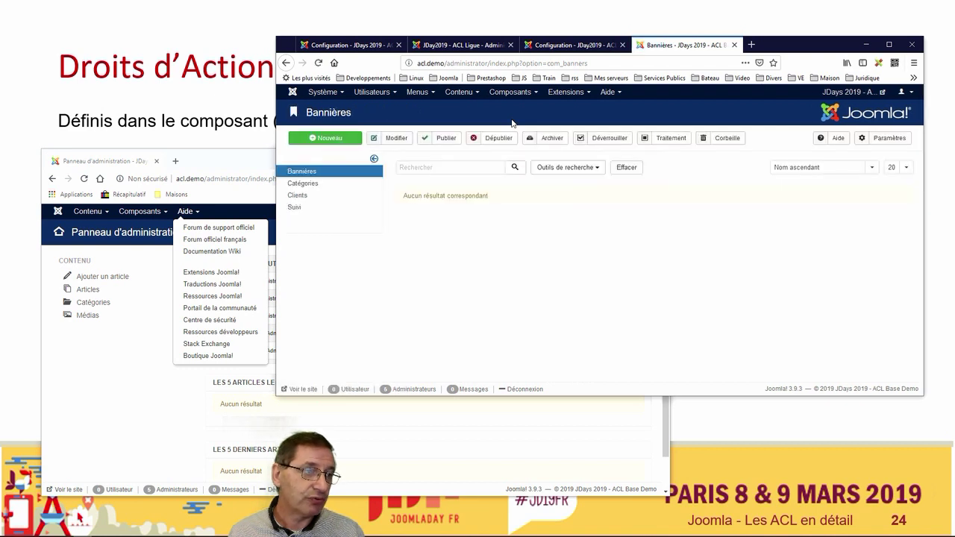
left_click(897, 144)
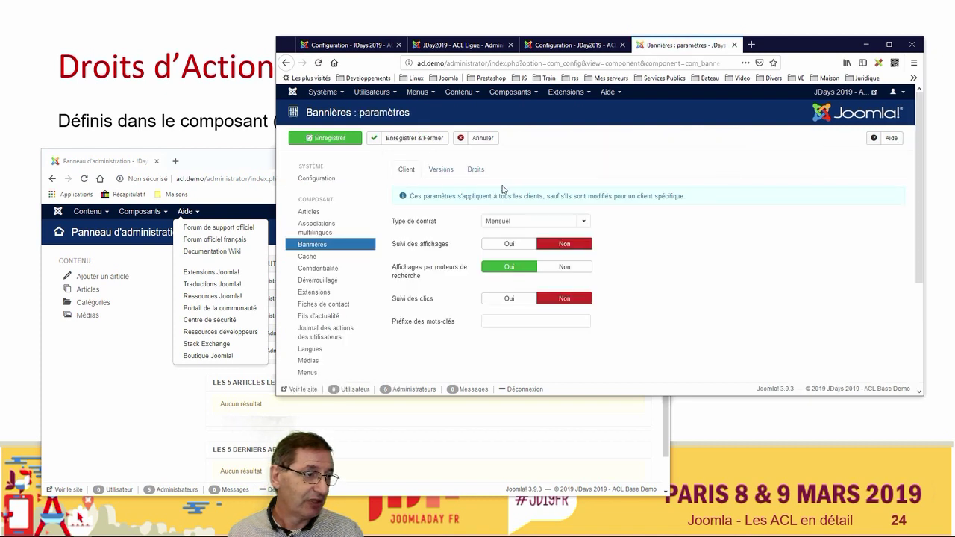
Display the Gestionnaire group's rights for the Bannières component.
left_click(474, 170)
scroll(773, 216, "down", 2)
scroll(772, 216, "down", 1)
scroll(759, 215, "up", 2)
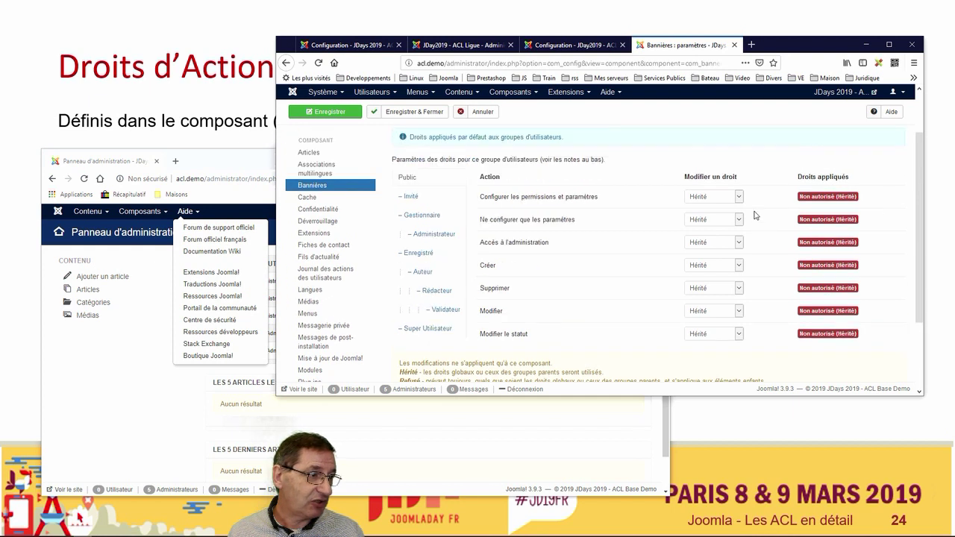
left_click(417, 225)
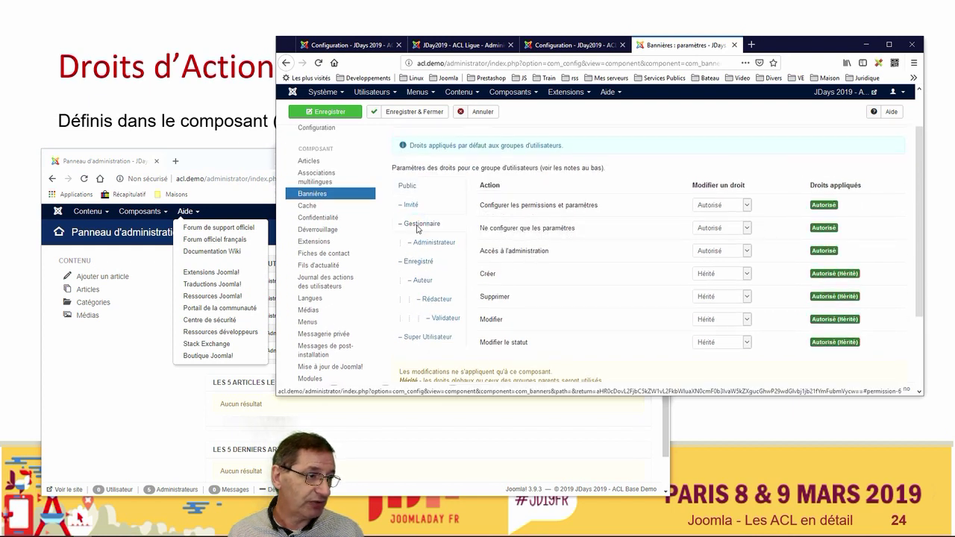
Set Accès à l'administration, Ne configurer que les paramètres and Configurer les permissions et paramètres to Hérité for Gestionnaire, and save.
left_click(747, 251)
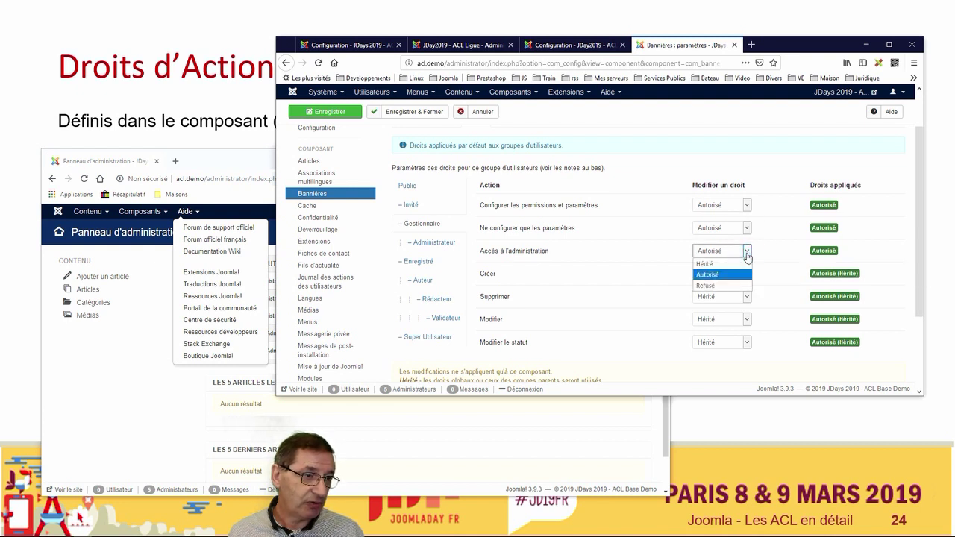
left_click(739, 261)
left_click(730, 316)
left_click(720, 328)
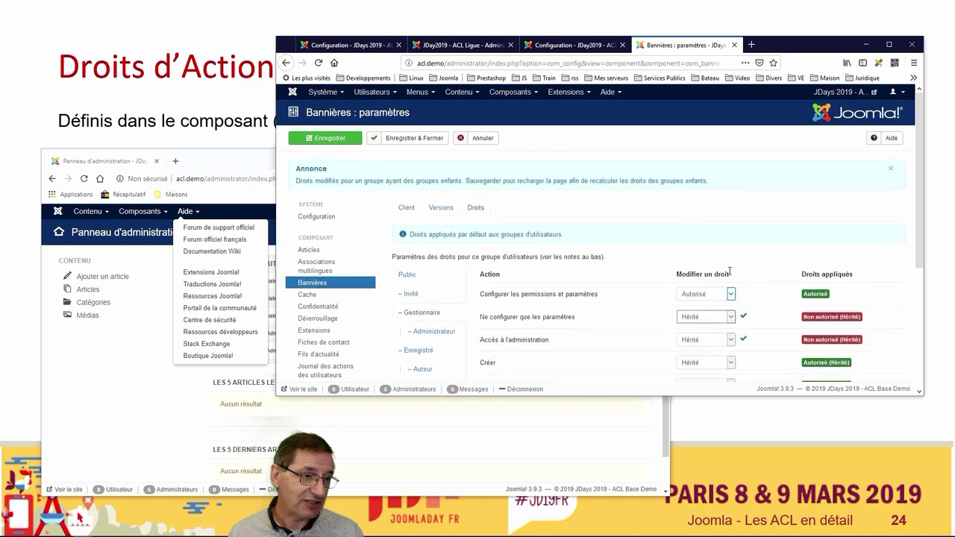
left_click(729, 295)
left_click(720, 308)
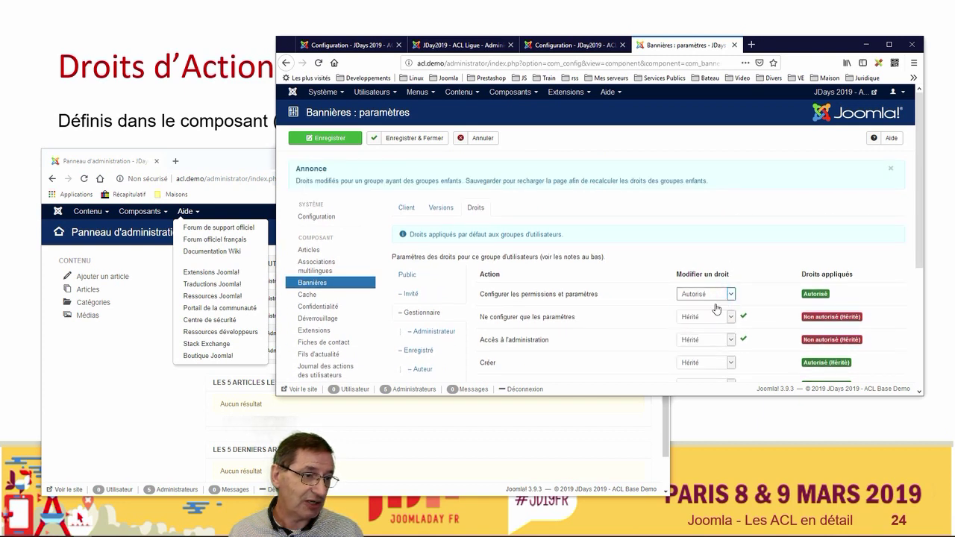
scroll(638, 237, "down", 1)
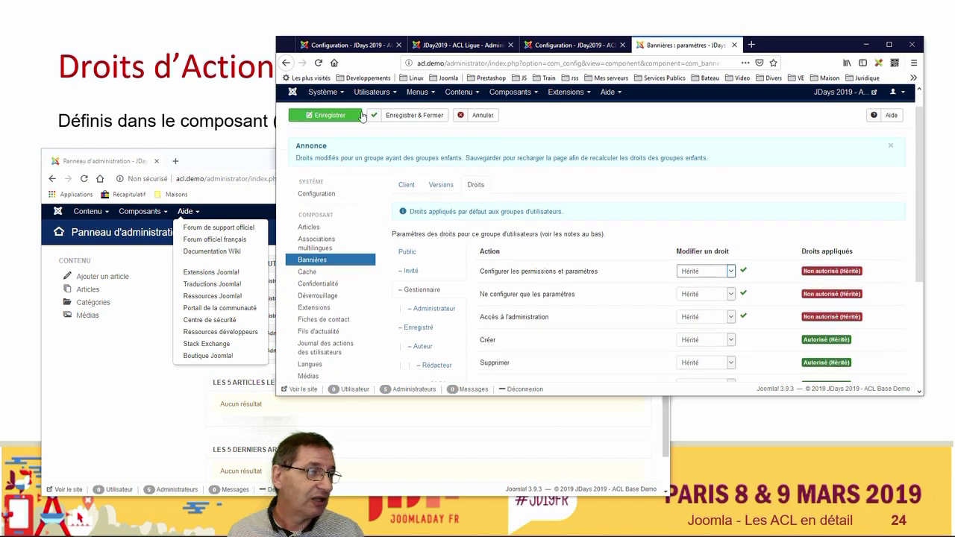
left_click(321, 112)
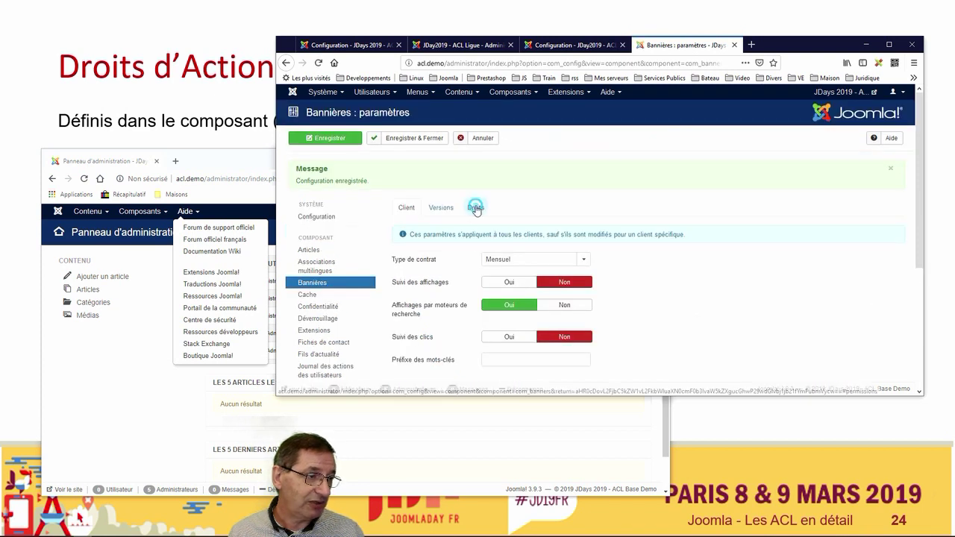
Display the Public group's Bannières rights, then reload the gestionnaire session's control panel and check which components it offers.
left_click(475, 208)
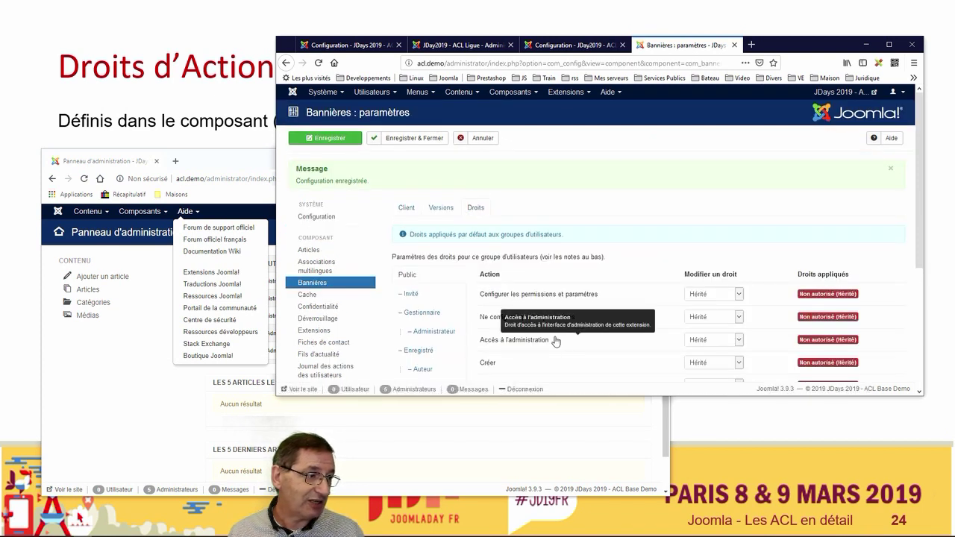
left_click(92, 386)
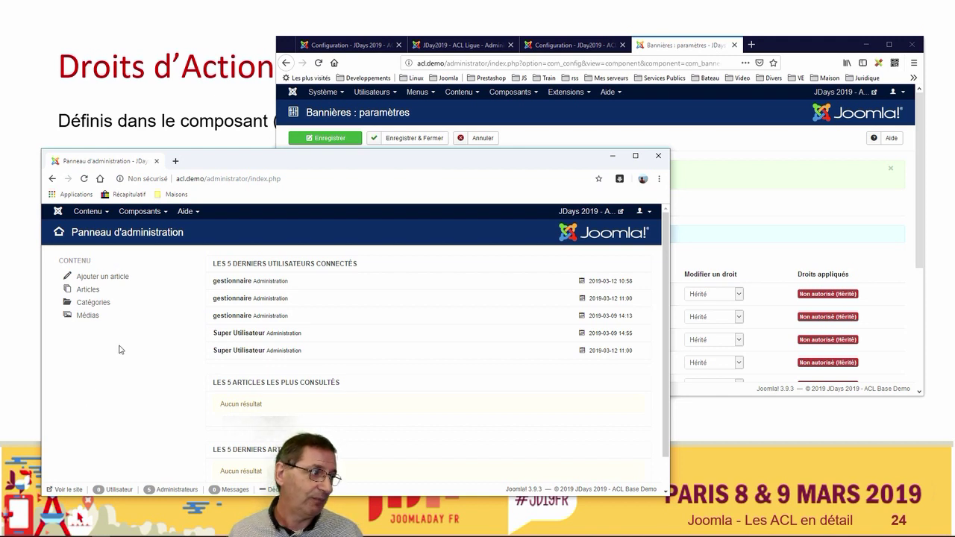
left_click(304, 184)
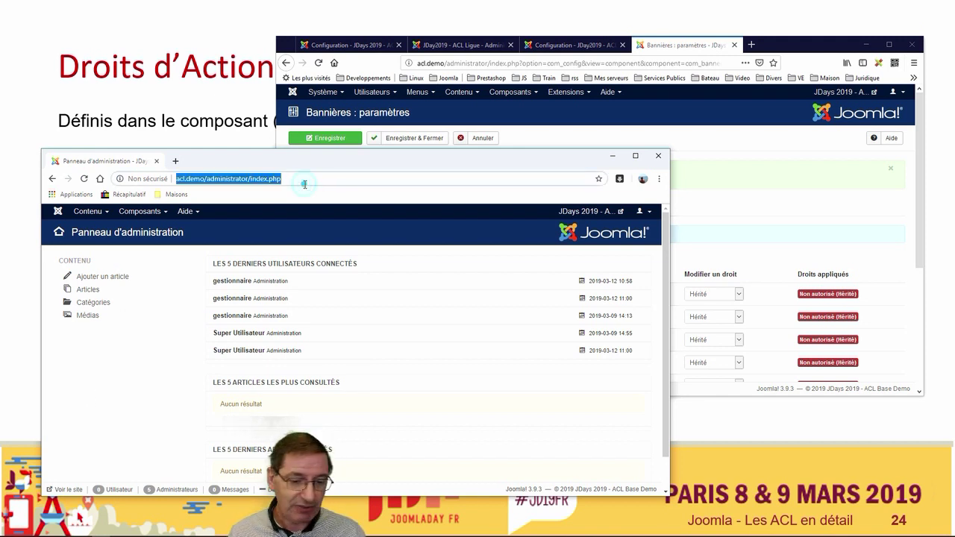
key("Return")
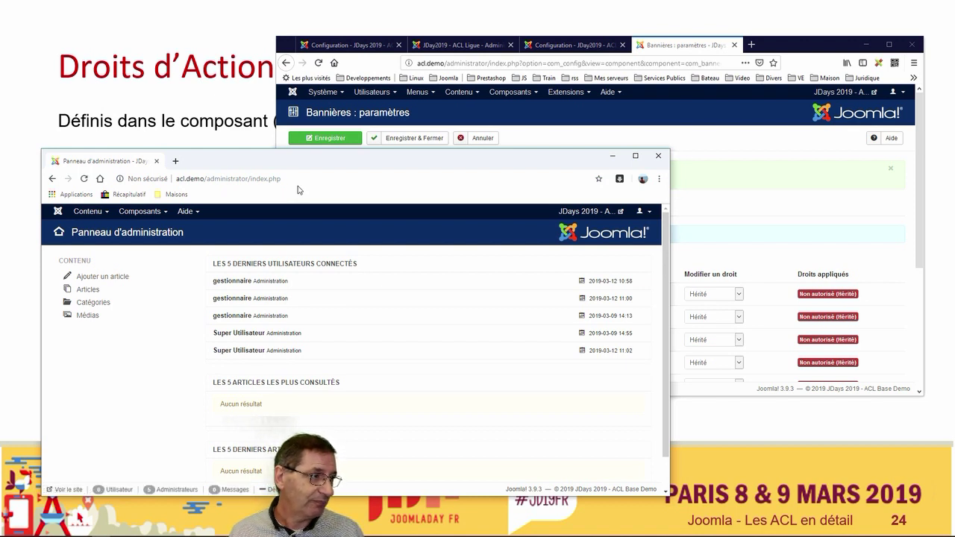
left_click(133, 215)
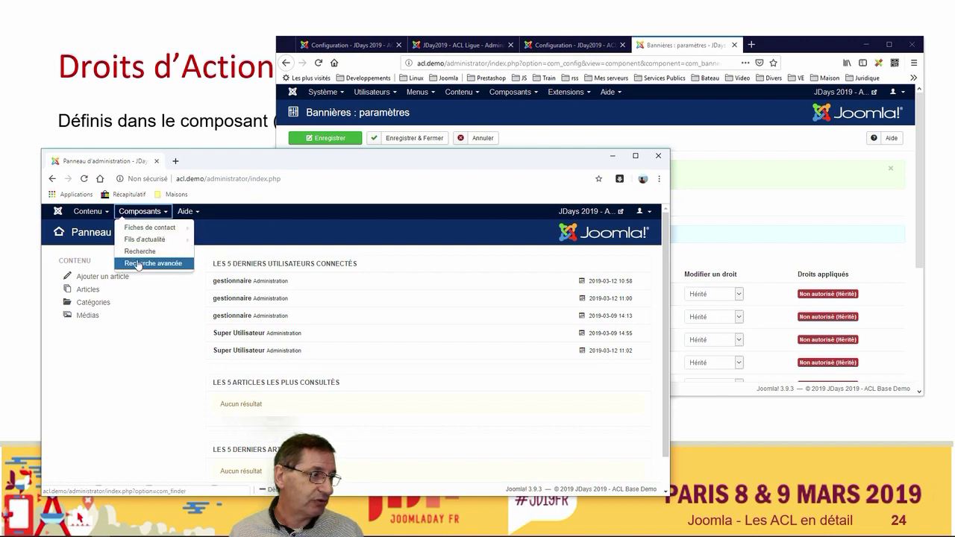
mouse_move(144, 232)
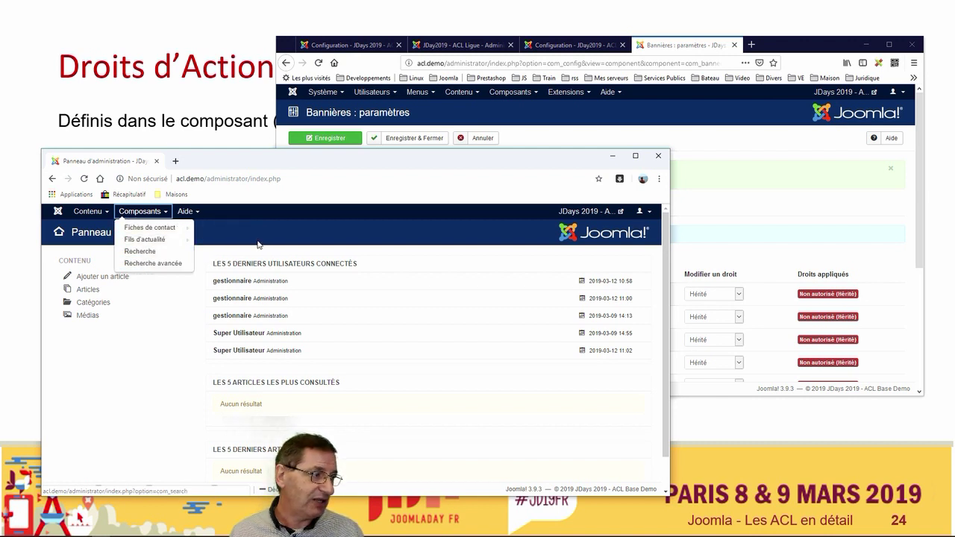
left_click(290, 221)
In the super user's browser window, set Accès à l'administration to Autorisé for the Public group in Bannières, and save.
left_click(797, 142)
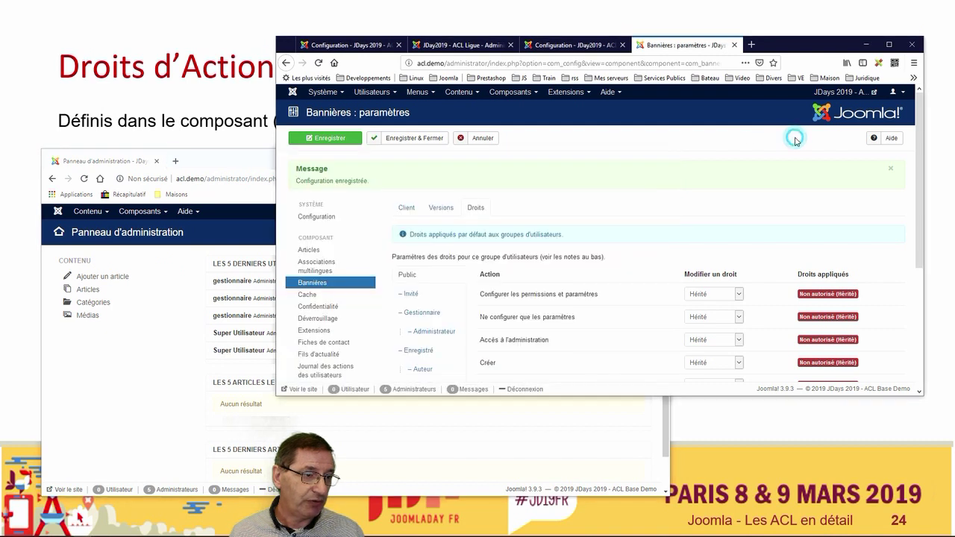
left_click(737, 344)
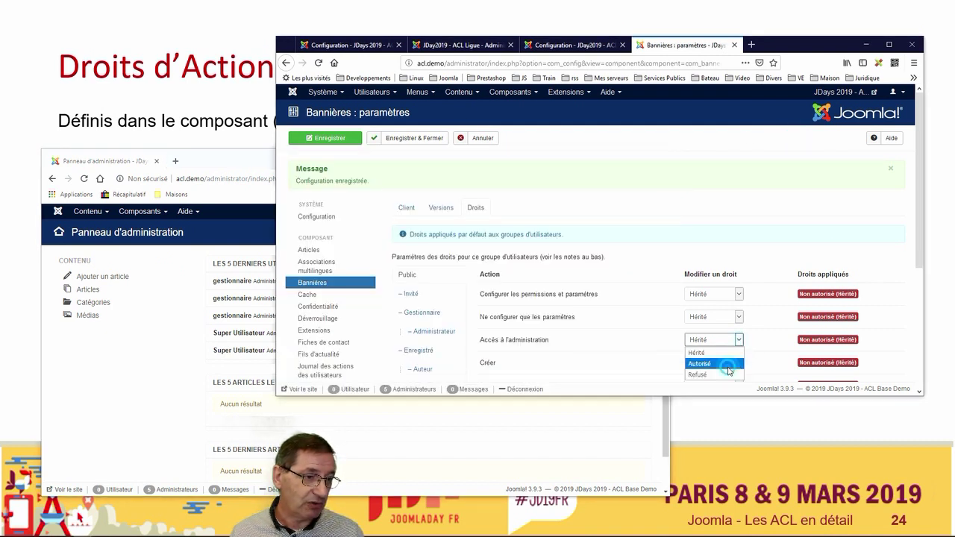
left_click(728, 366)
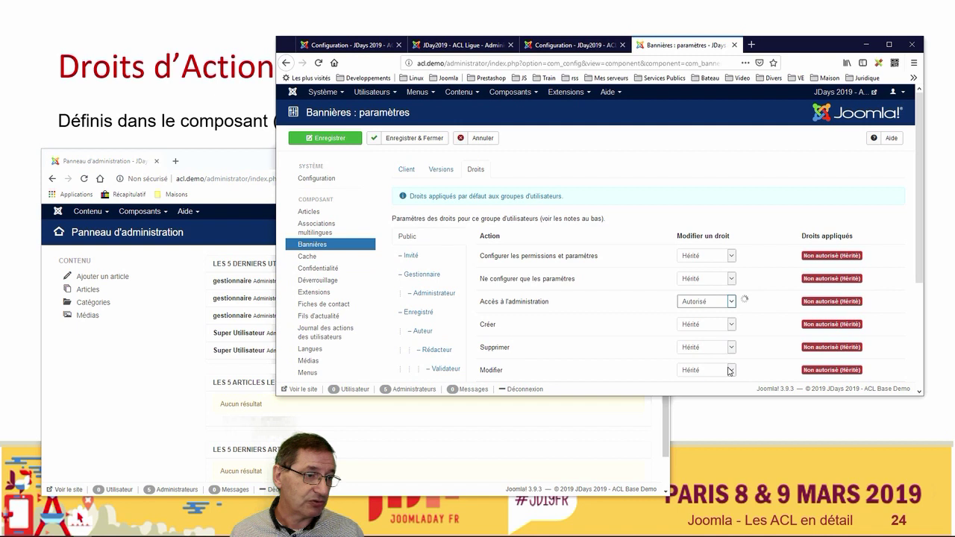
left_click(329, 144)
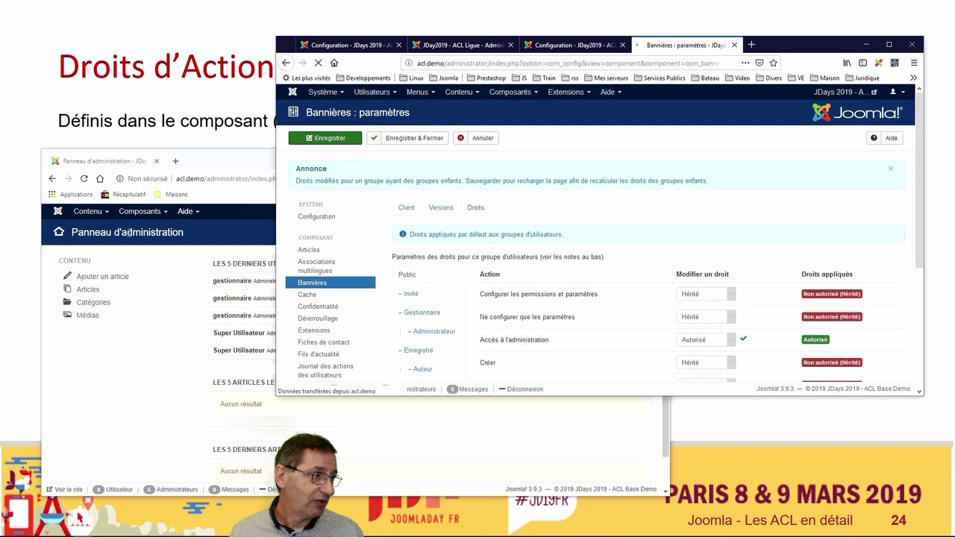
Reload the control panel in the gestionnaire session and open the Bannières component.
left_click(141, 214)
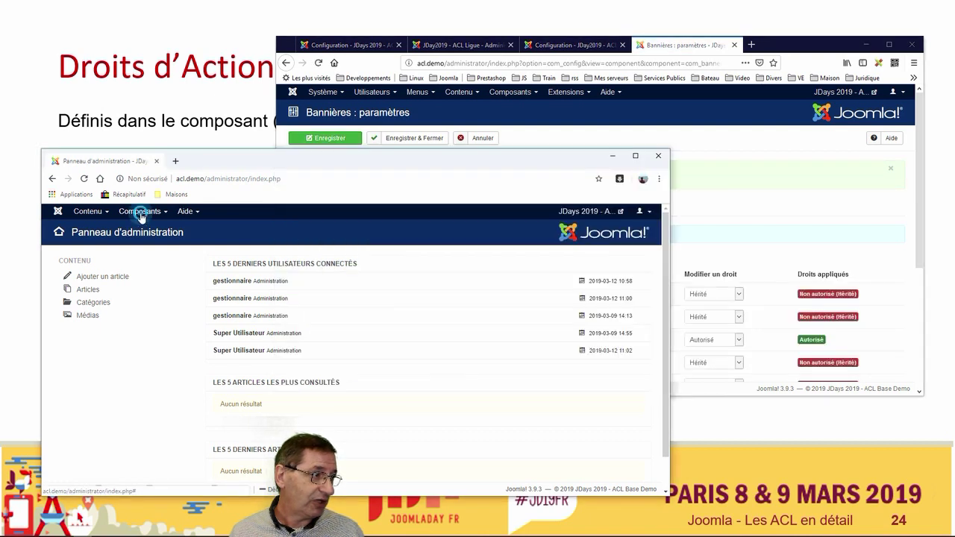
left_click(306, 179)
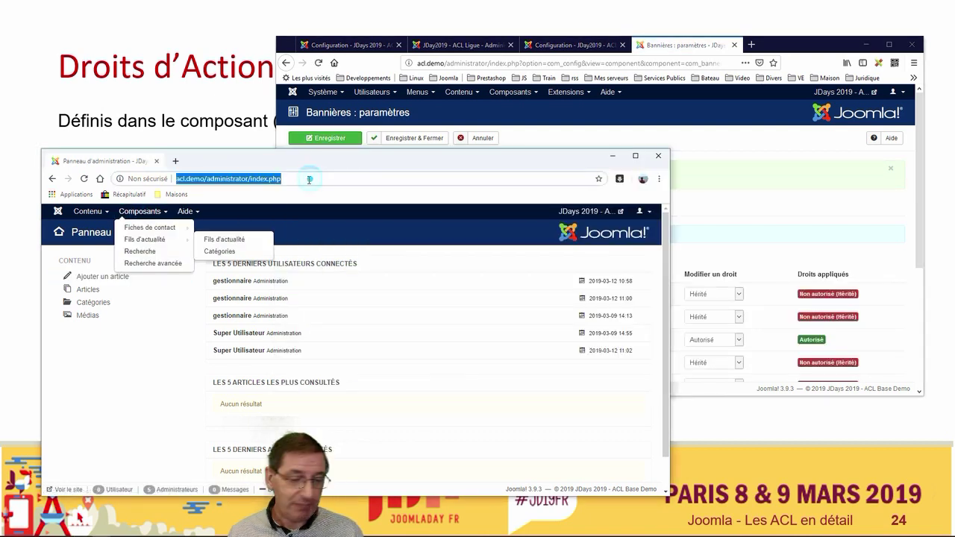
key("Return")
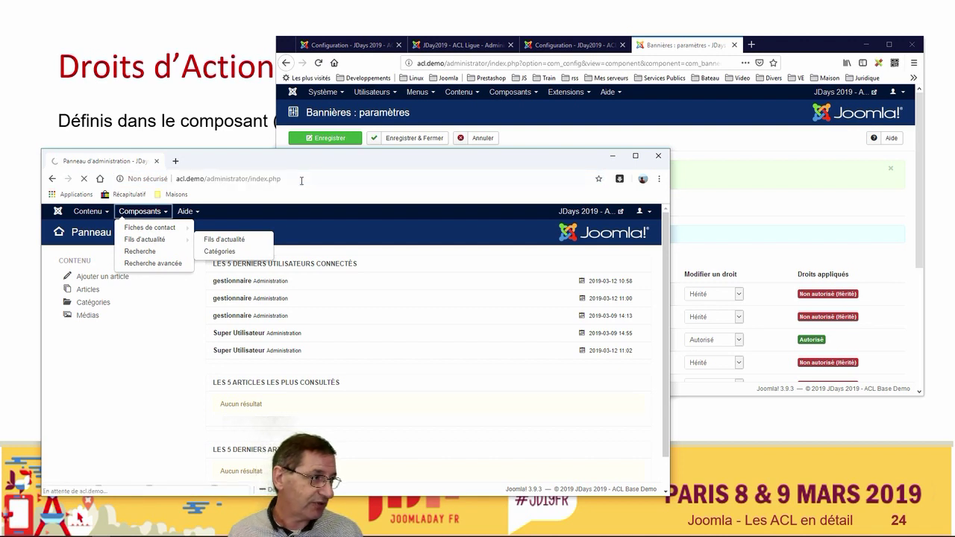
left_click(139, 212)
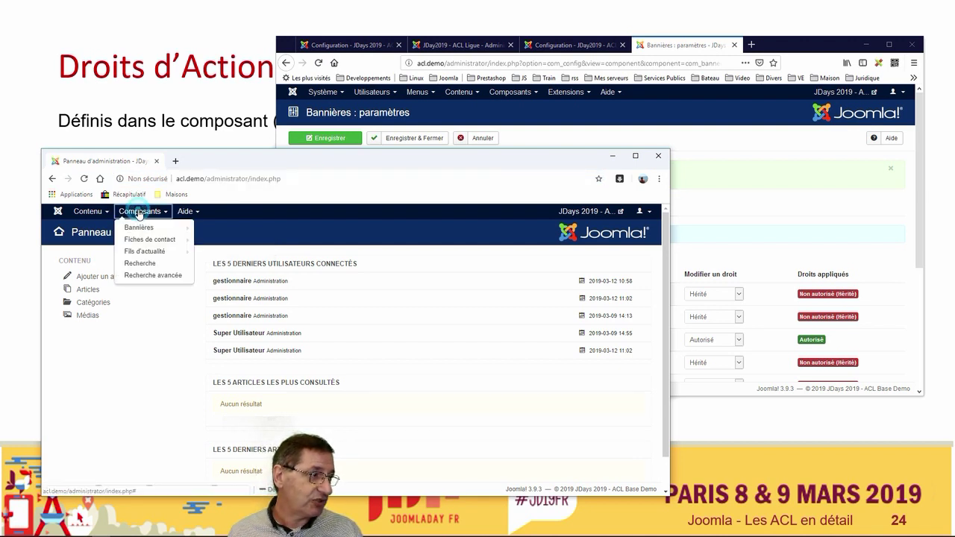
mouse_move(143, 233)
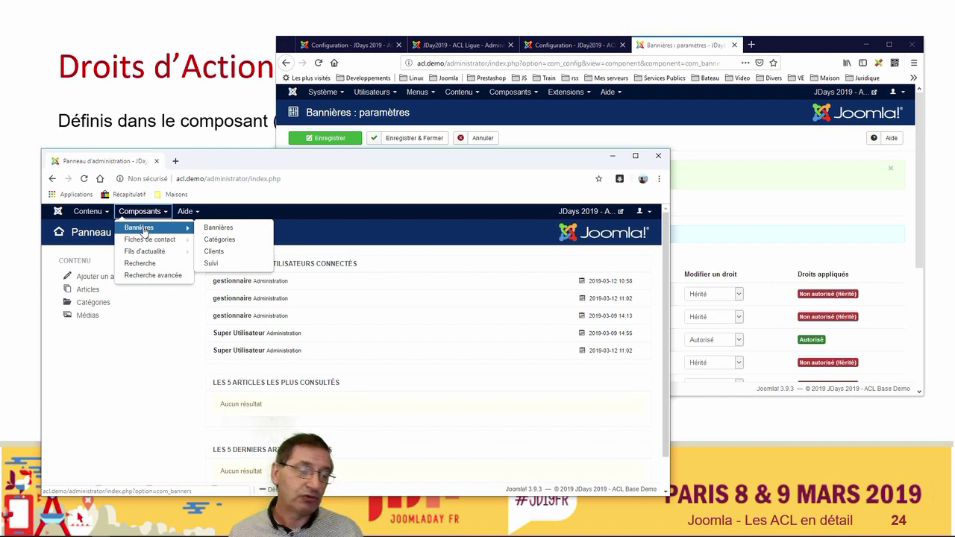
left_click(144, 229)
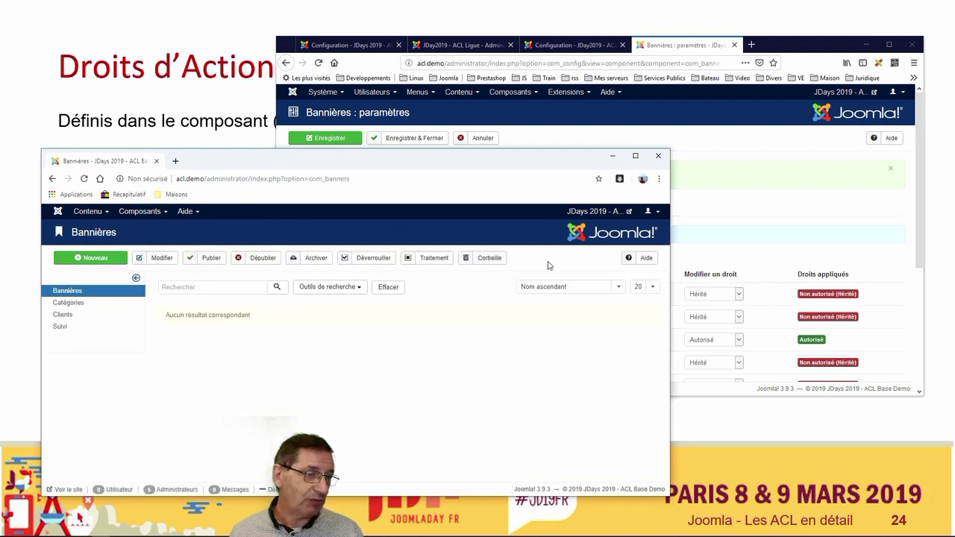
Compare the Gestionnaire group's Bannières rights with the toolbar offered on the gestionnaire session's Bannières page.
left_click(799, 168)
scroll(774, 246, "down", 2)
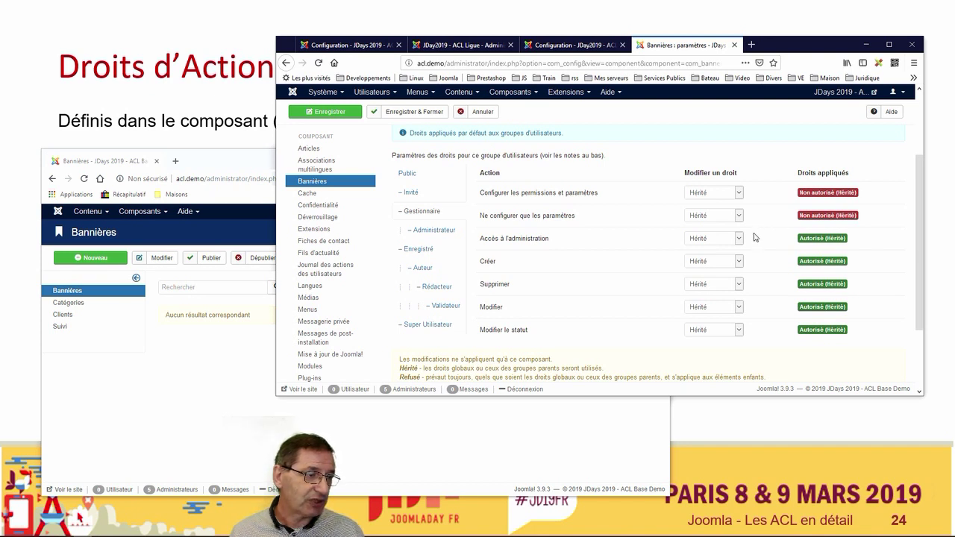
left_click(183, 388)
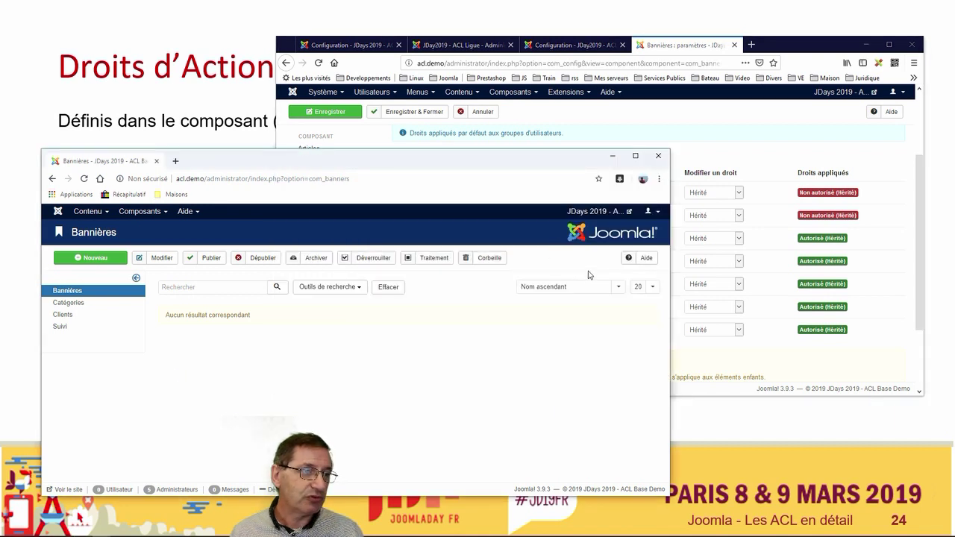
In the super user's browser window, set Ne configurer que les paramètres to Autorisé for Gestionnaire in Bannières, and save.
left_click(800, 121)
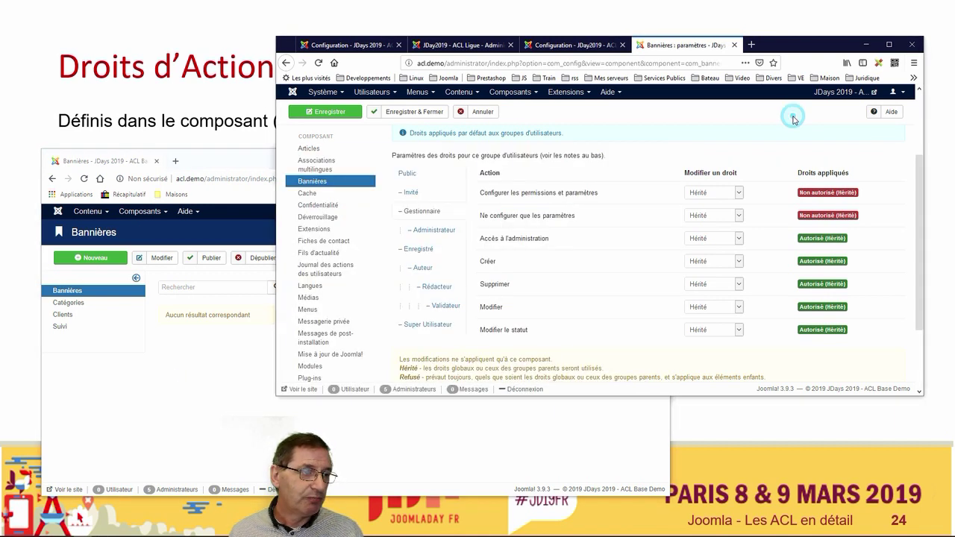
left_click(738, 216)
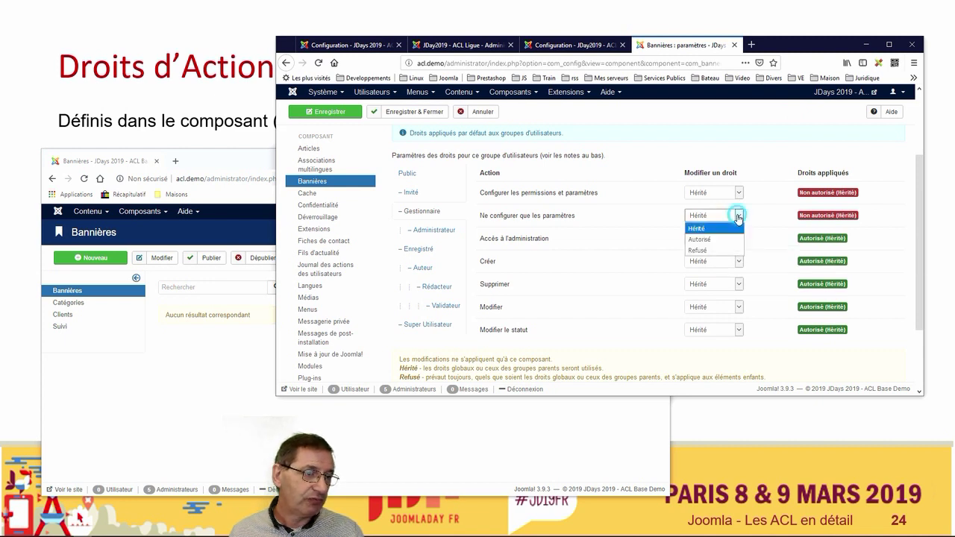
left_click(697, 232)
scroll(567, 231, "down", 1)
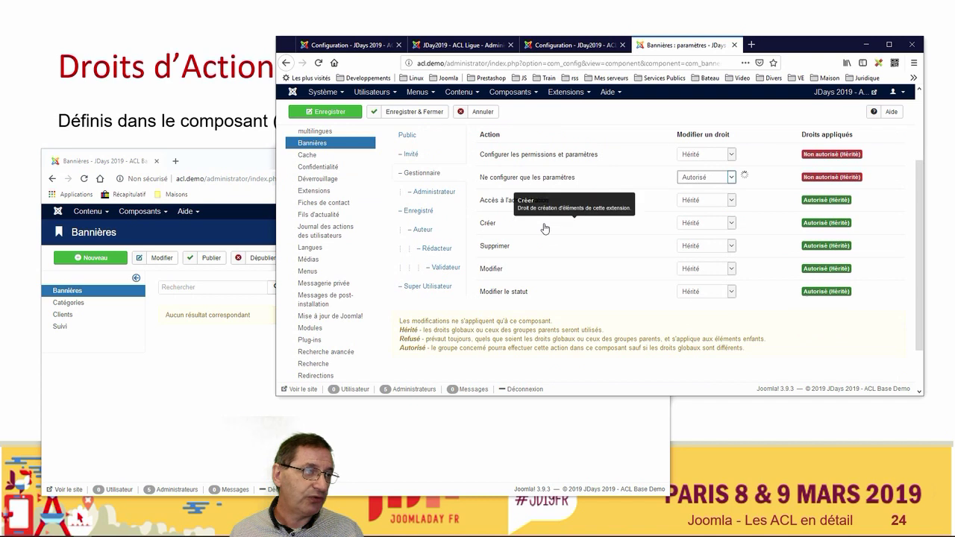
left_click(321, 137)
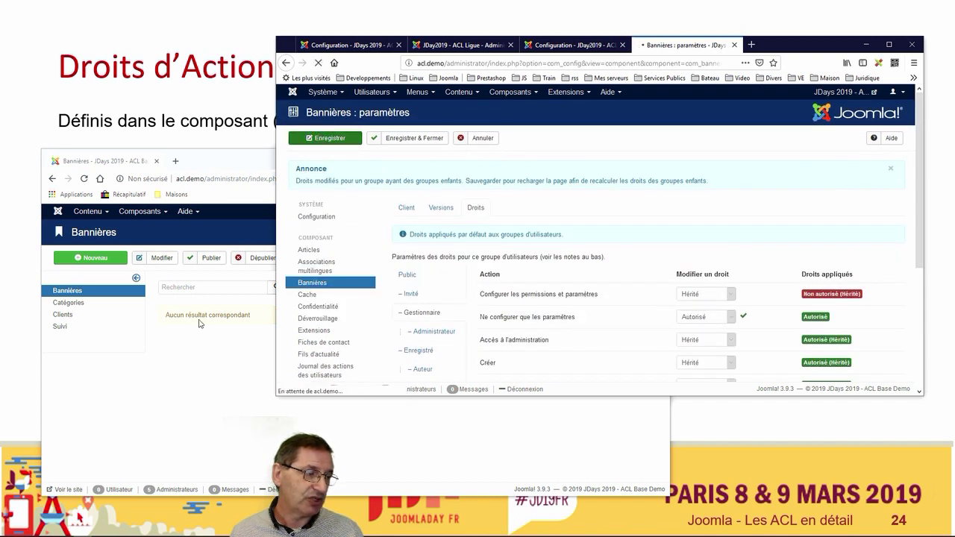
Reload the Bannières page in the gestionnaire session and open the component's parameters.
left_click(200, 373)
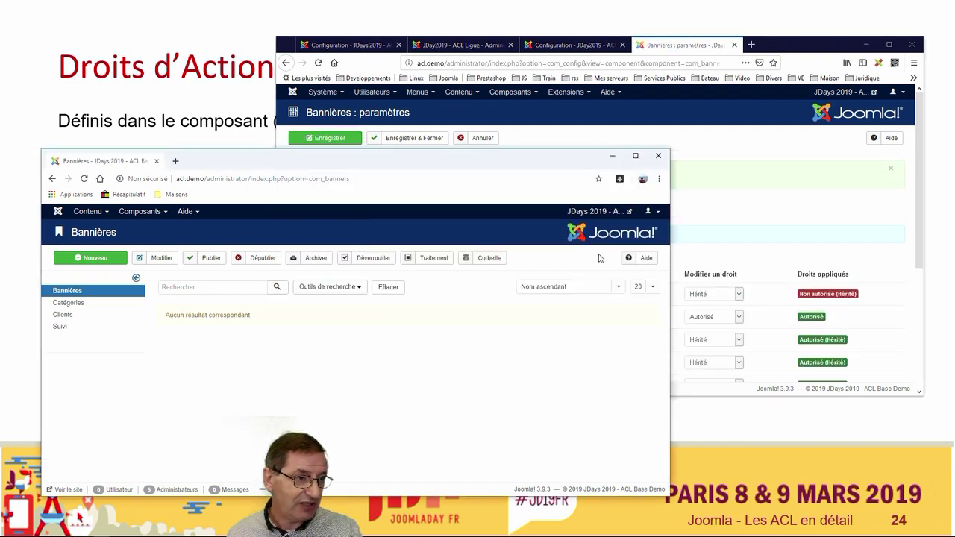
key("F5")
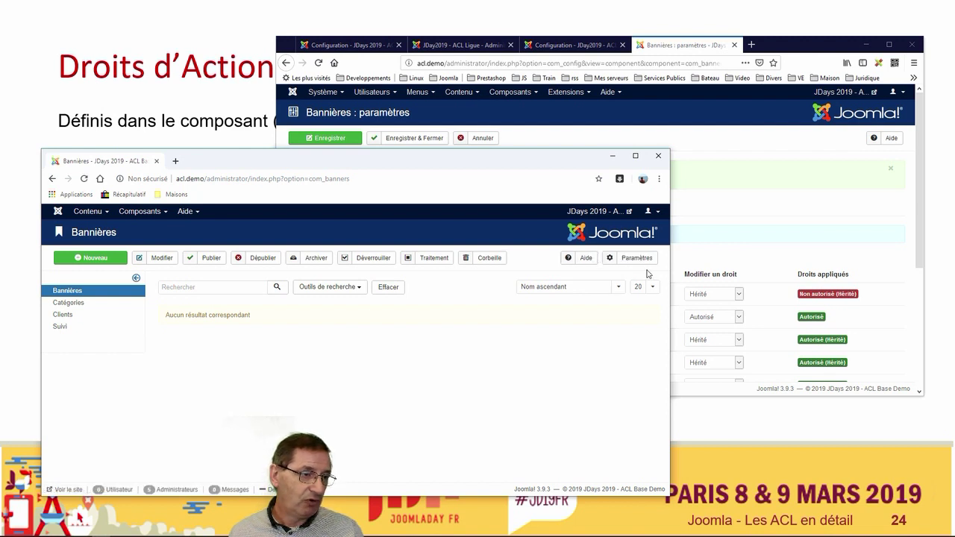
left_click(640, 261)
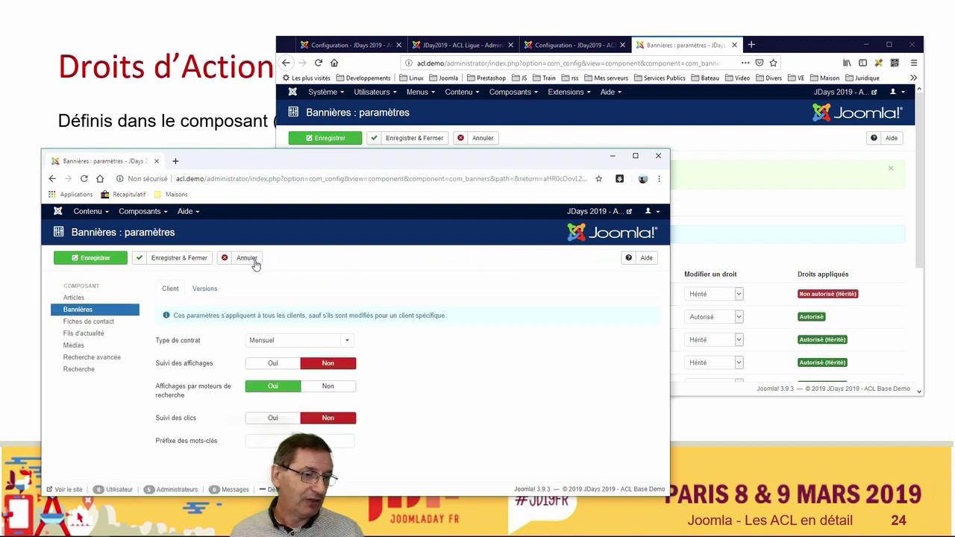
In the super user's browser window, set Configurer les permissions et paramètres to Autorisé for Gestionnaire in Bannières, and save.
left_click(753, 211)
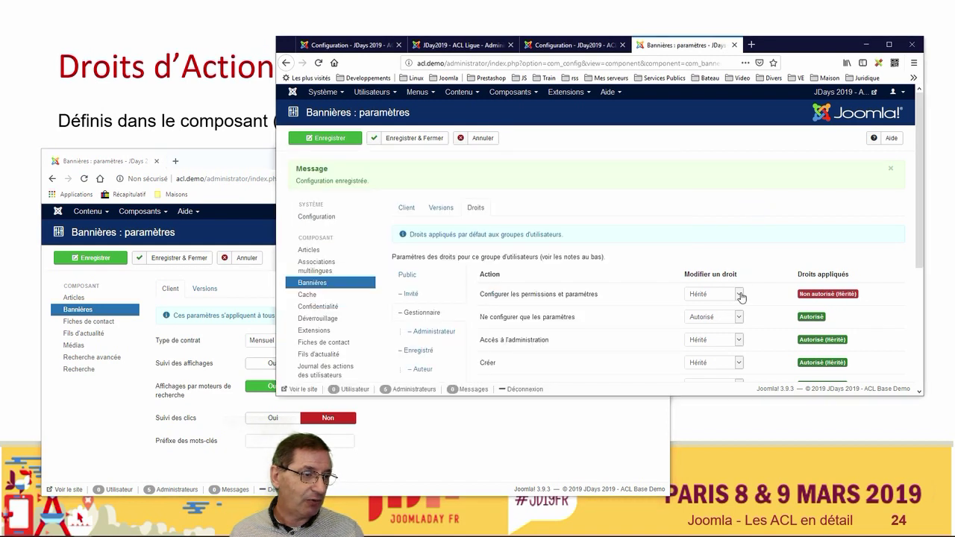
left_click(741, 296)
left_click(722, 319)
left_click(327, 140)
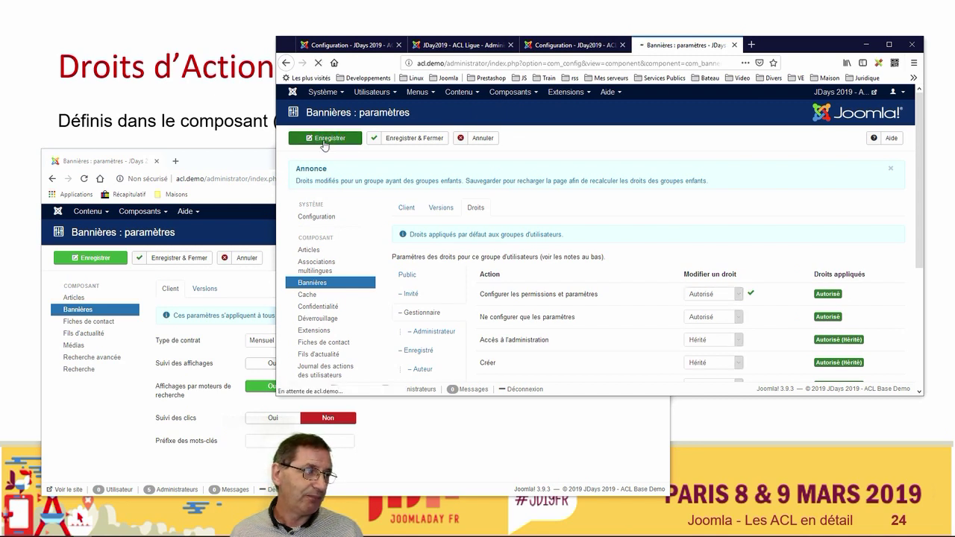
Reload the Bannières parameters in the gestionnaire session, view the Droits section, and return to the Client settings.
left_click(248, 165)
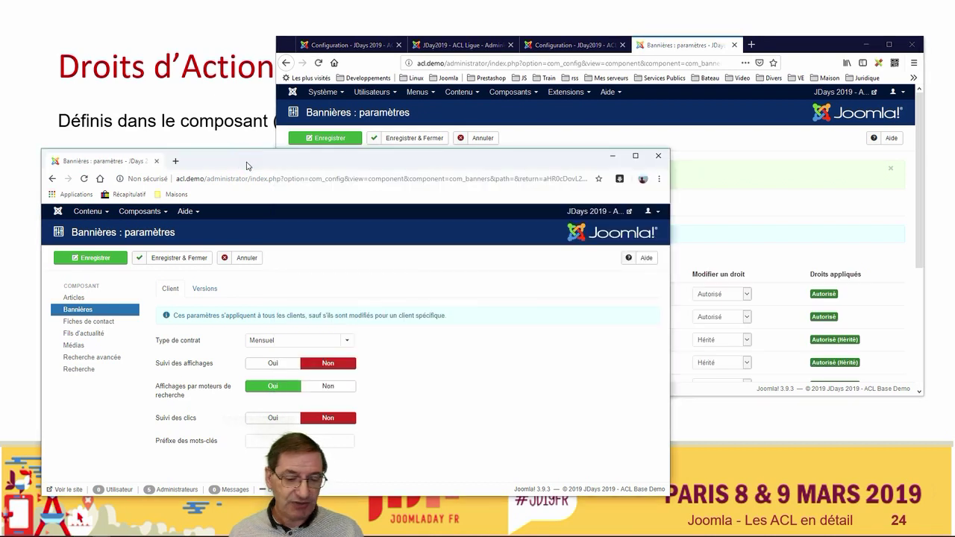
key("F5")
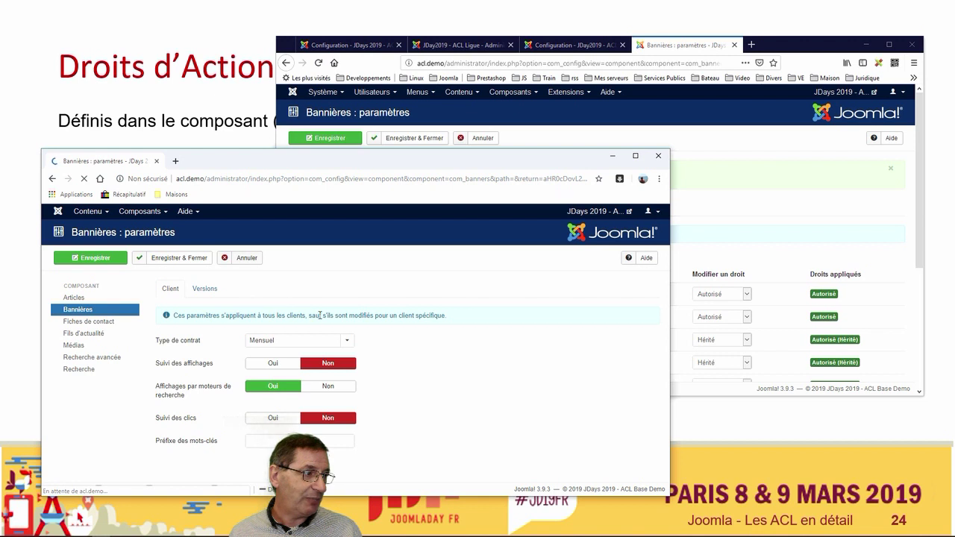
left_click(237, 289)
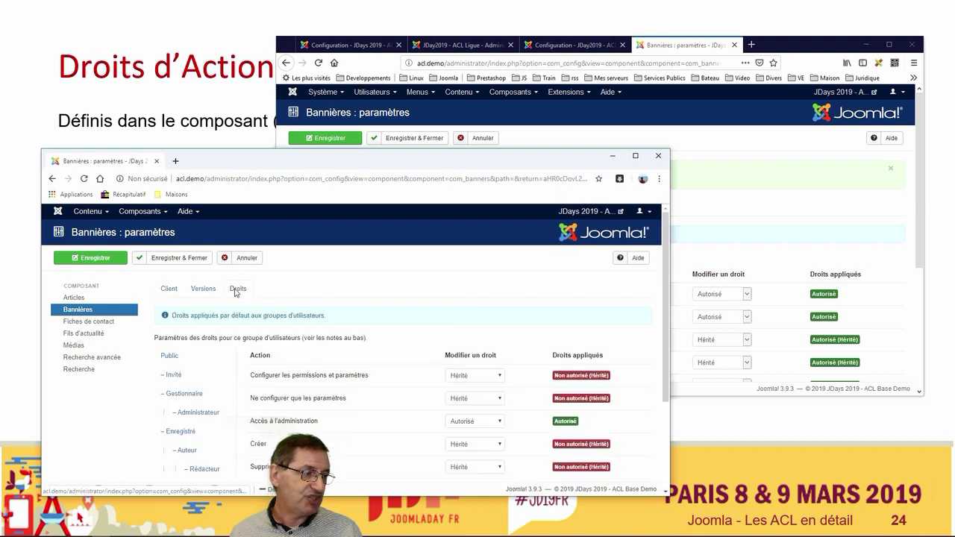
left_click(173, 289)
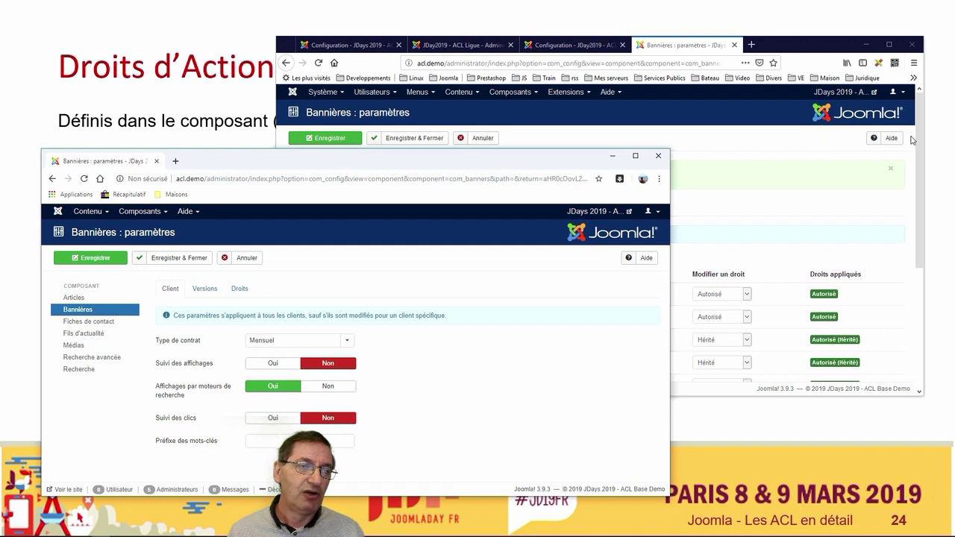
Review the Gestionnaire group's Bannières rights and reopen the Bannières component in the gestionnaire session.
left_click(833, 215)
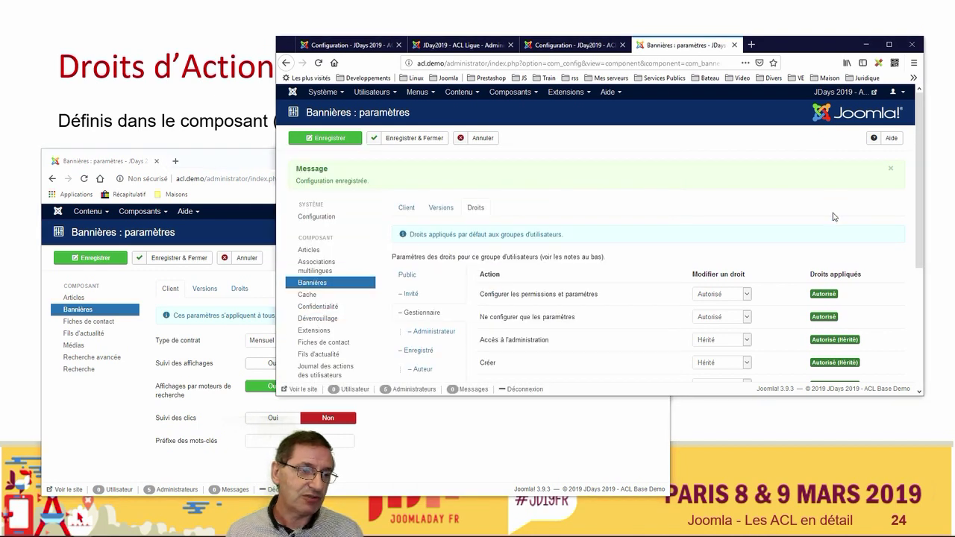
scroll(834, 221, "down", 1)
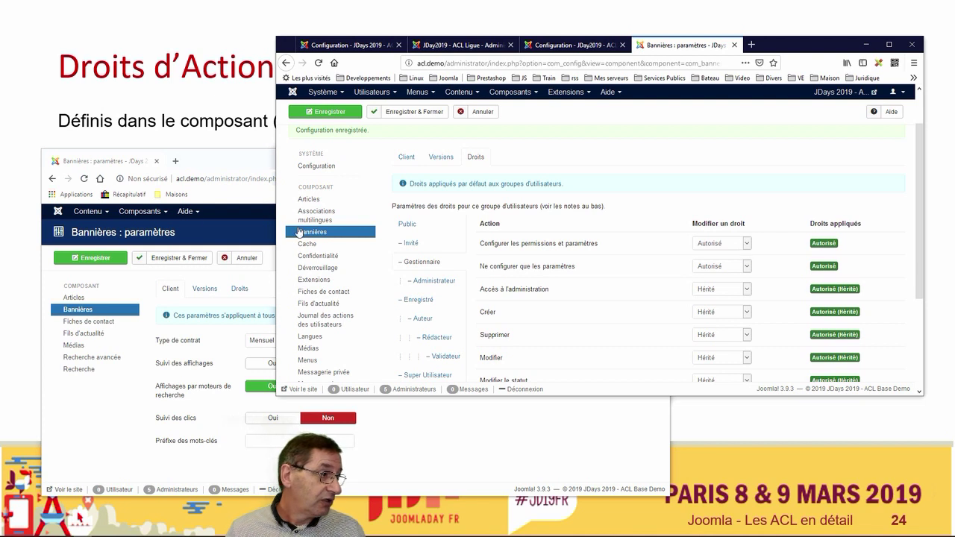
left_click(145, 213)
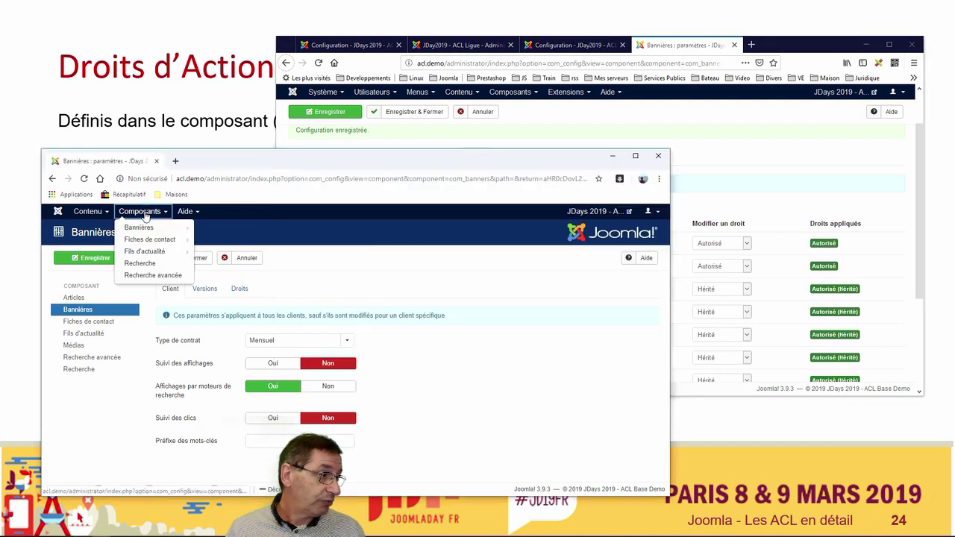
left_click(136, 227)
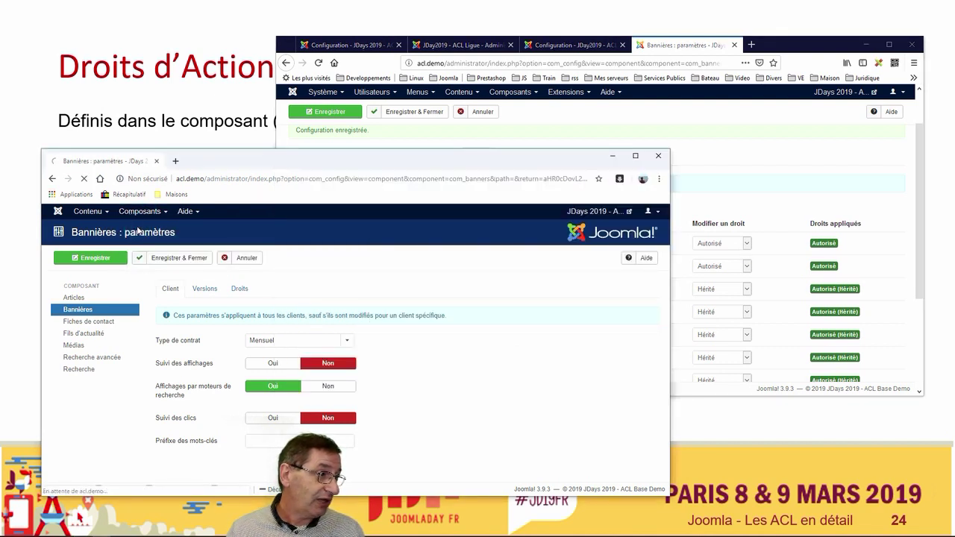
Reset Configurer les permissions et paramètres and Ne configurer que les paramètres to Hérité for Gestionnaire in Bannières, and save.
left_click(363, 180)
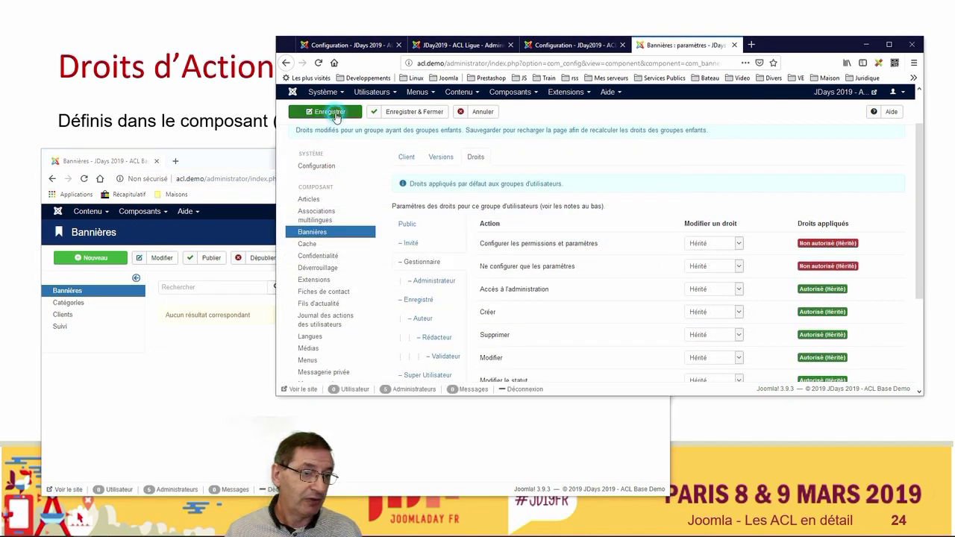
left_click(331, 114)
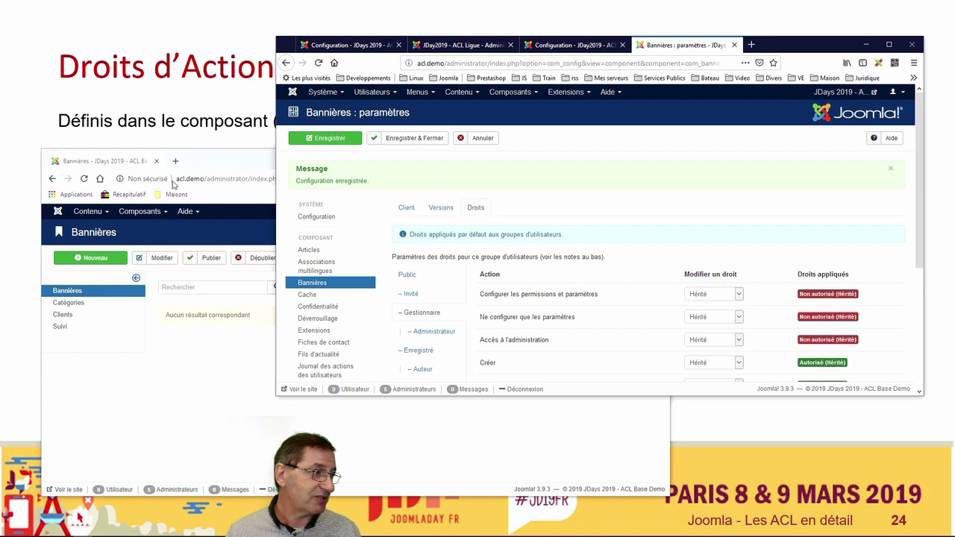
Reload the Bannières page address in the gestionnaire session to test its access, and return to the super user's browser window.
left_click(202, 158)
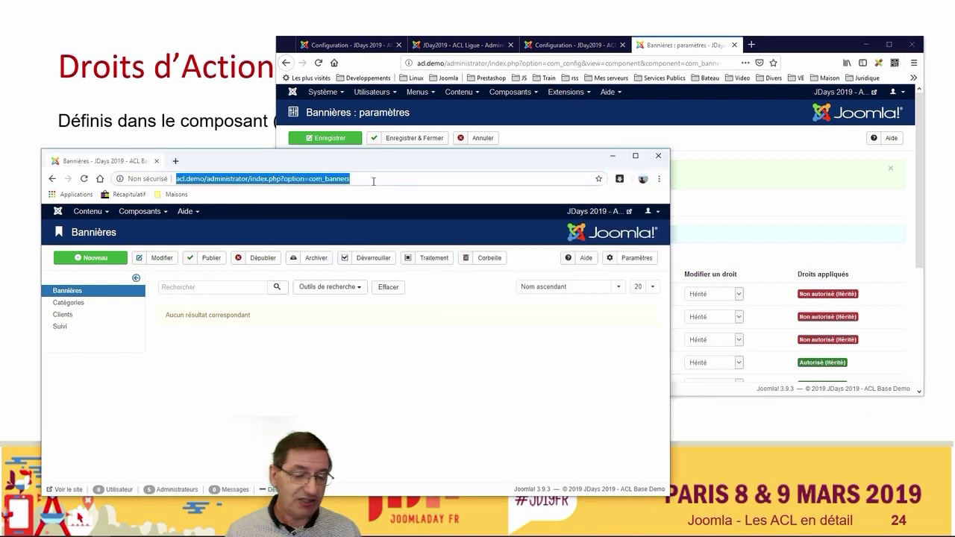
key("Return")
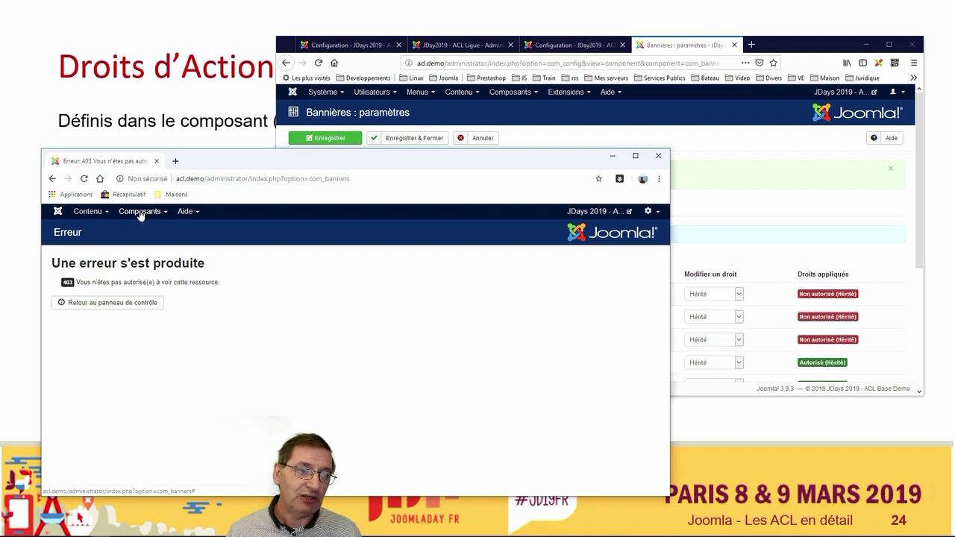
left_click(751, 212)
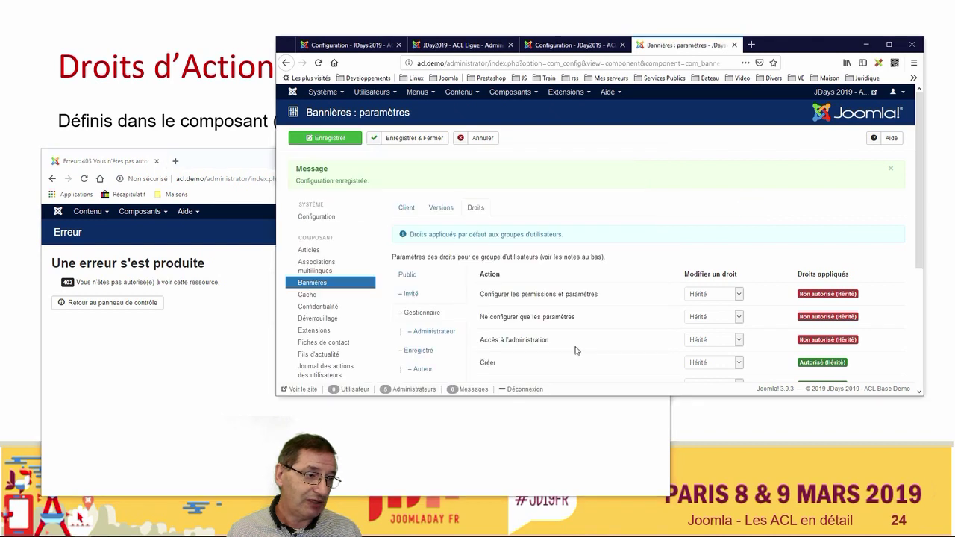